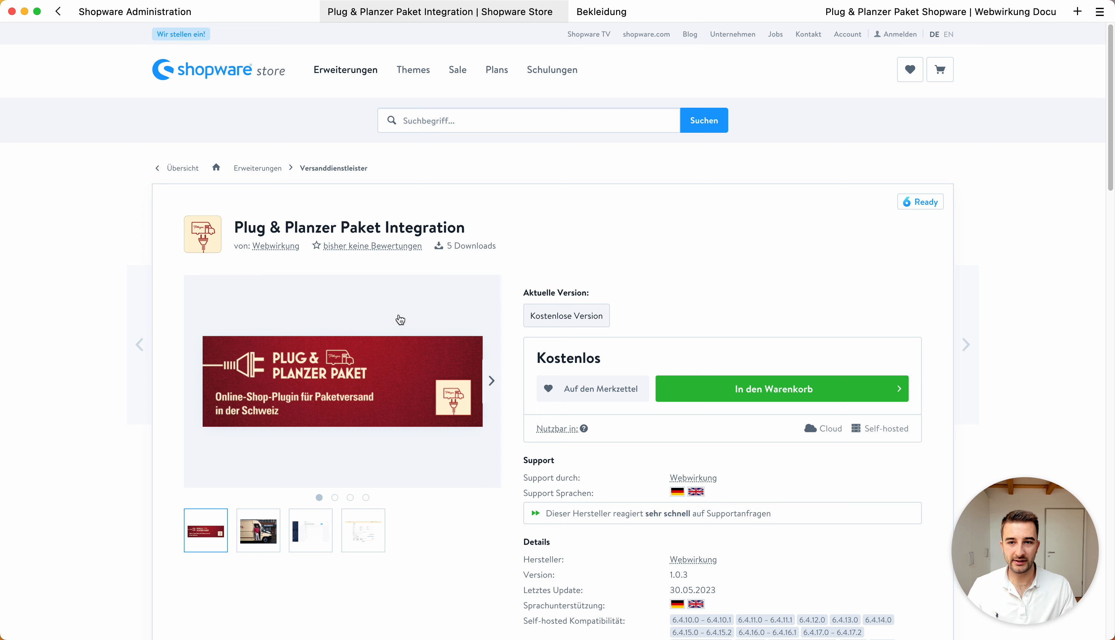
Step: Examine the Plug & Planzer Paket Integration extension's page in the Shopware Store
drag(234, 228, 417, 231)
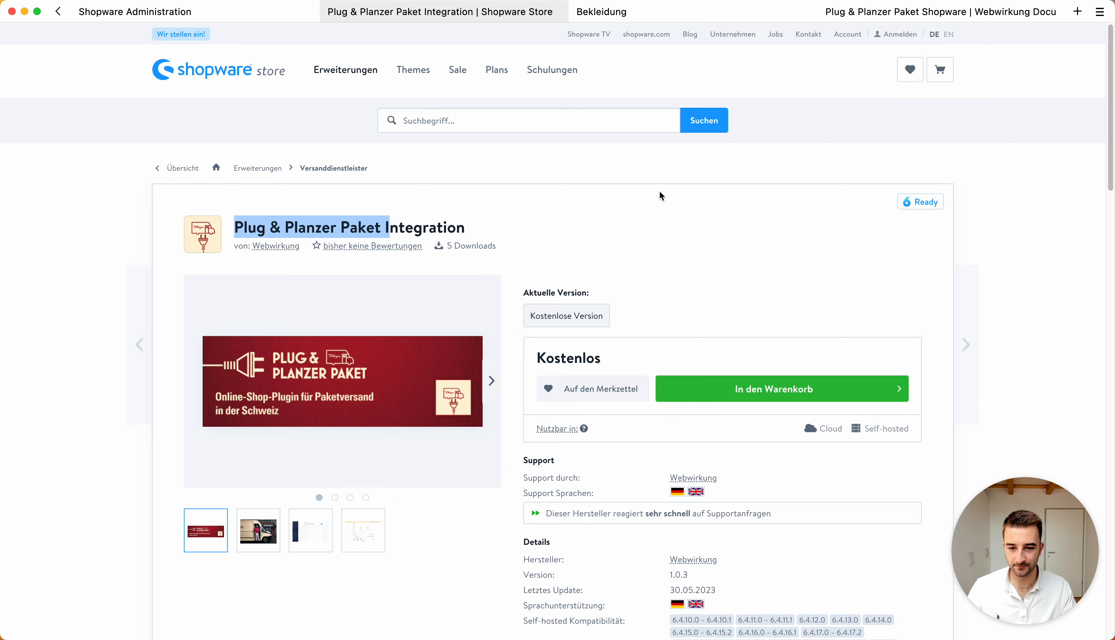
scroll(661, 196, down, 5)
scroll(660, 194, up, 5)
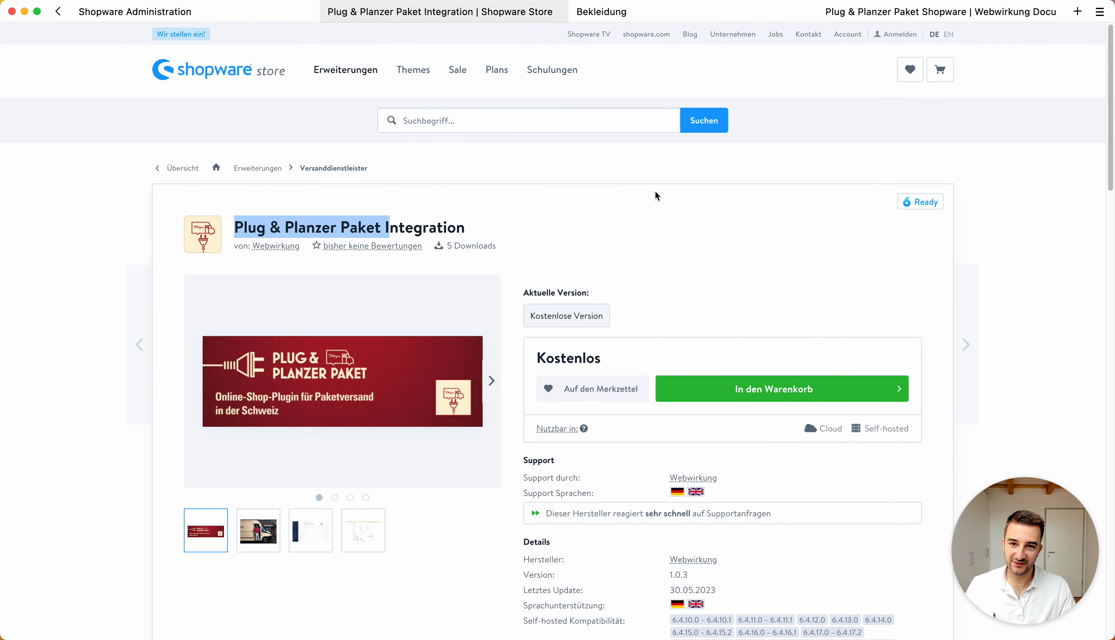
Step: Switch to Shopware Administration and check which actions are available for the Plug & Planzer Parcel integration extension
click(270, 11)
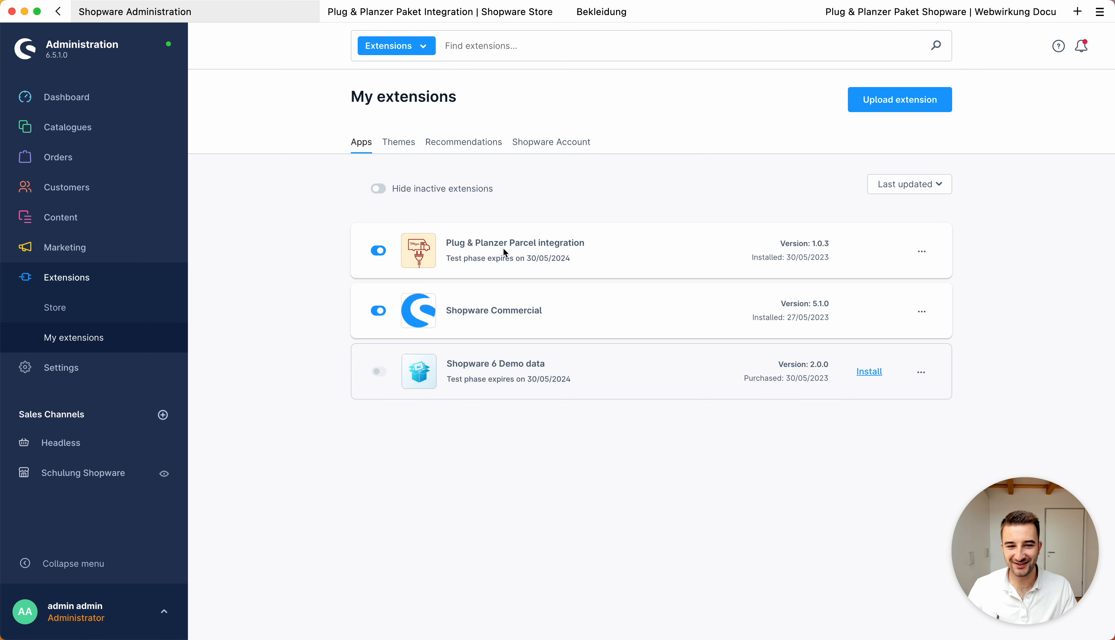
click(928, 257)
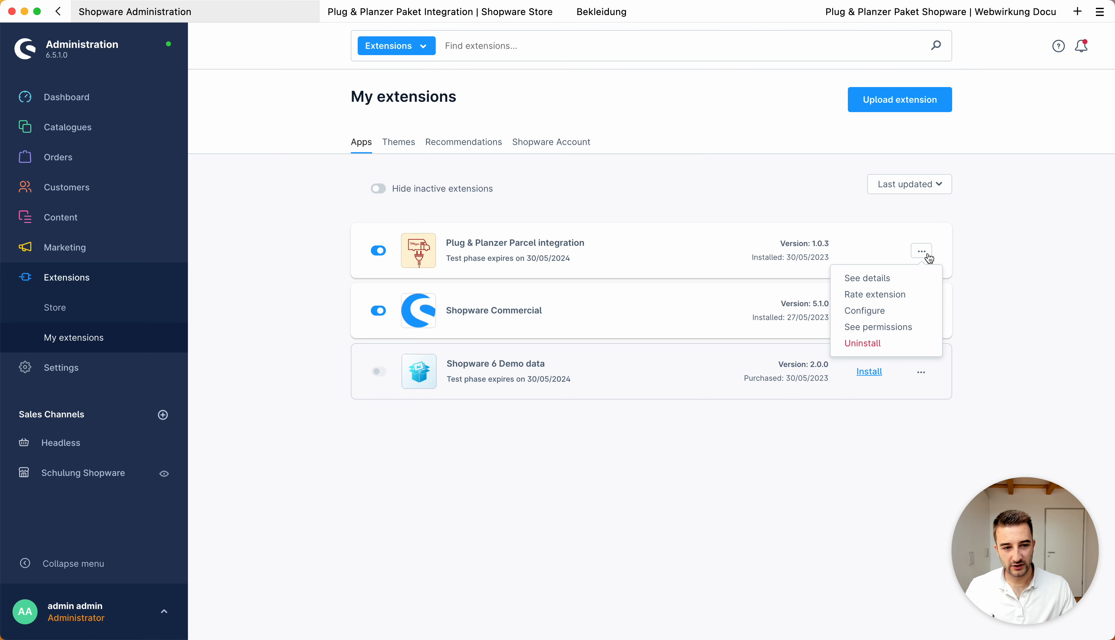
click(930, 258)
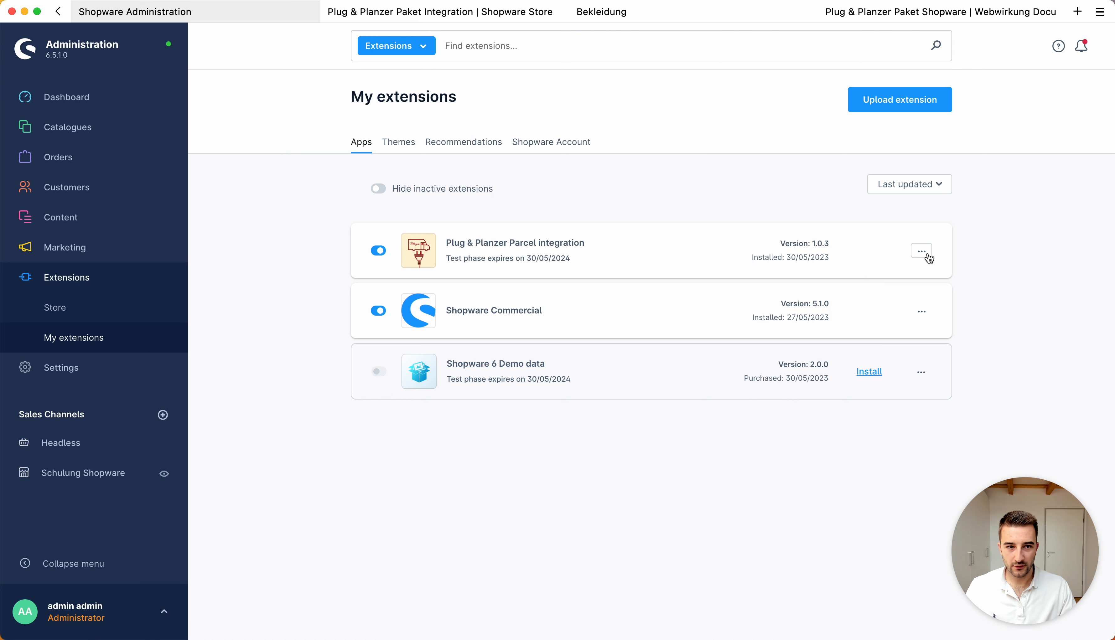
Step: Return to the extension's Shopware Store page and view its configuration instructions (Konfigurationsanleitung)
click(470, 11)
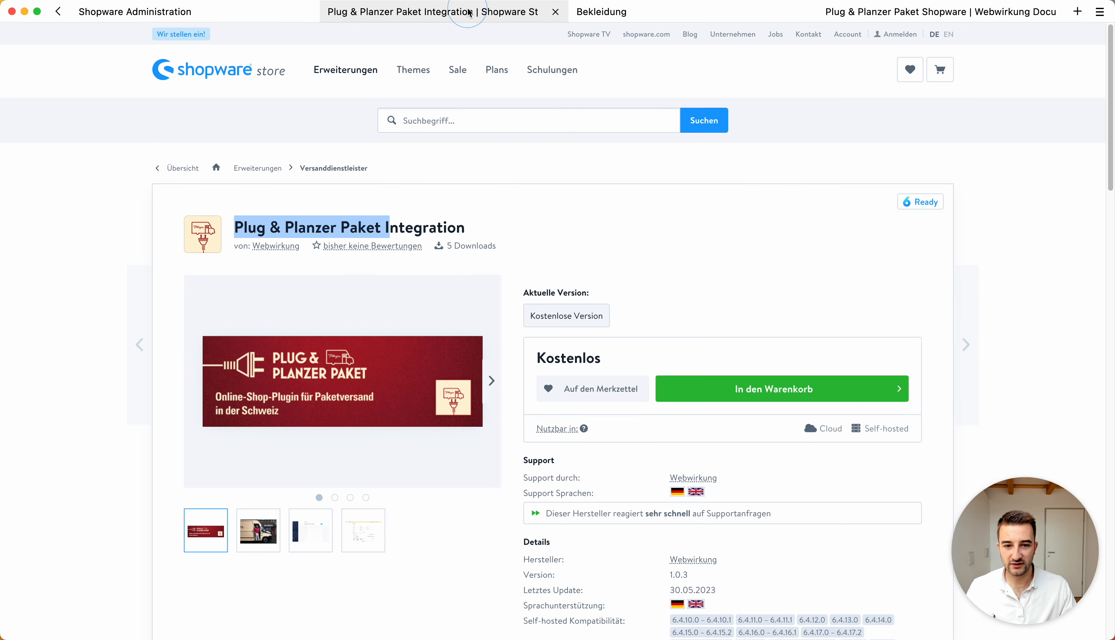
scroll(547, 199, down, 5)
scroll(387, 414, down, 3)
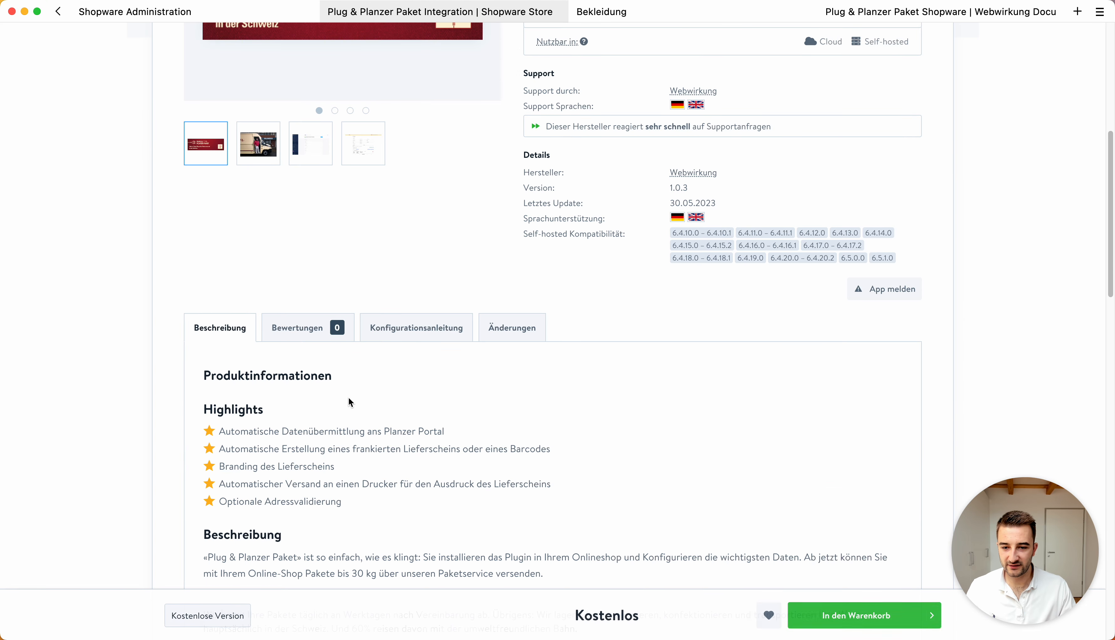
click(414, 339)
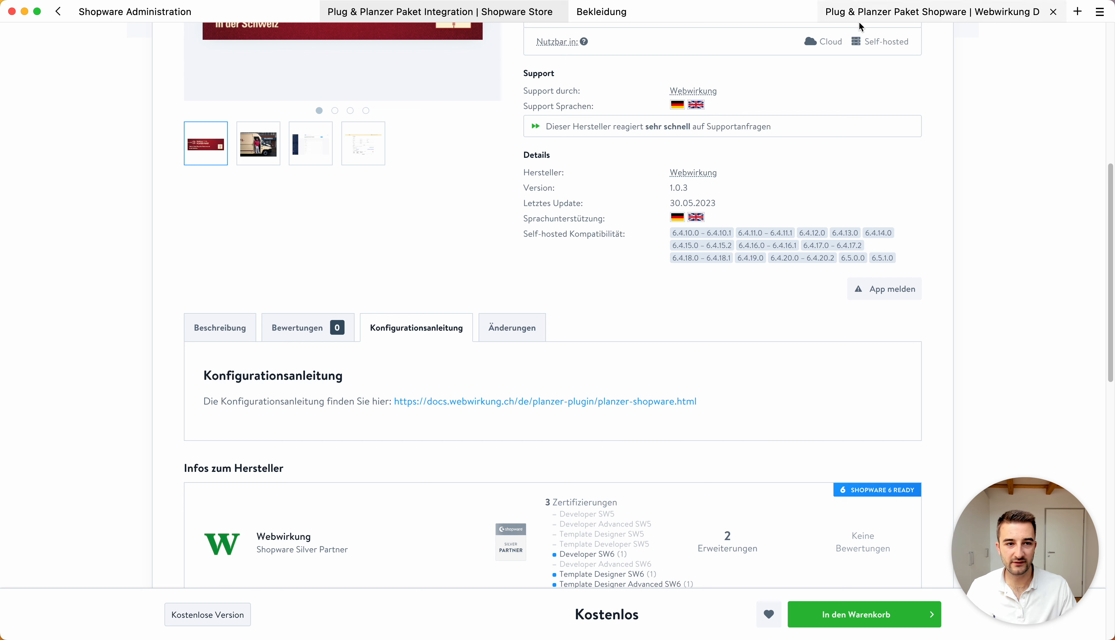
Step: Switch to the Webwirkung documentation and read the installation and configuration sections for the Shopware plugin
click(880, 14)
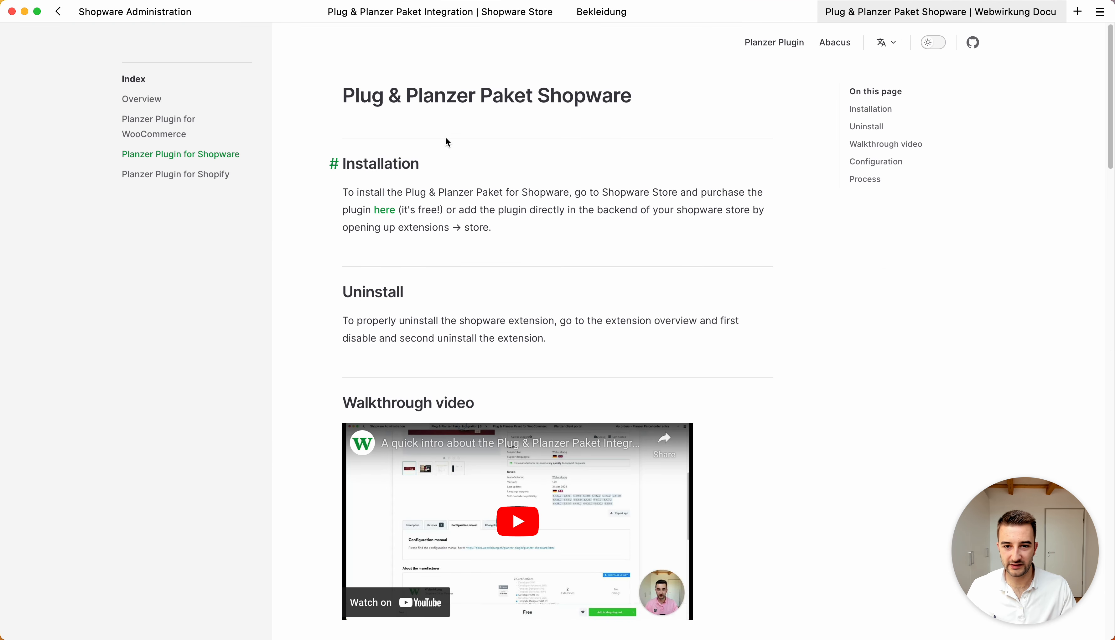
scroll(536, 372, down, 10)
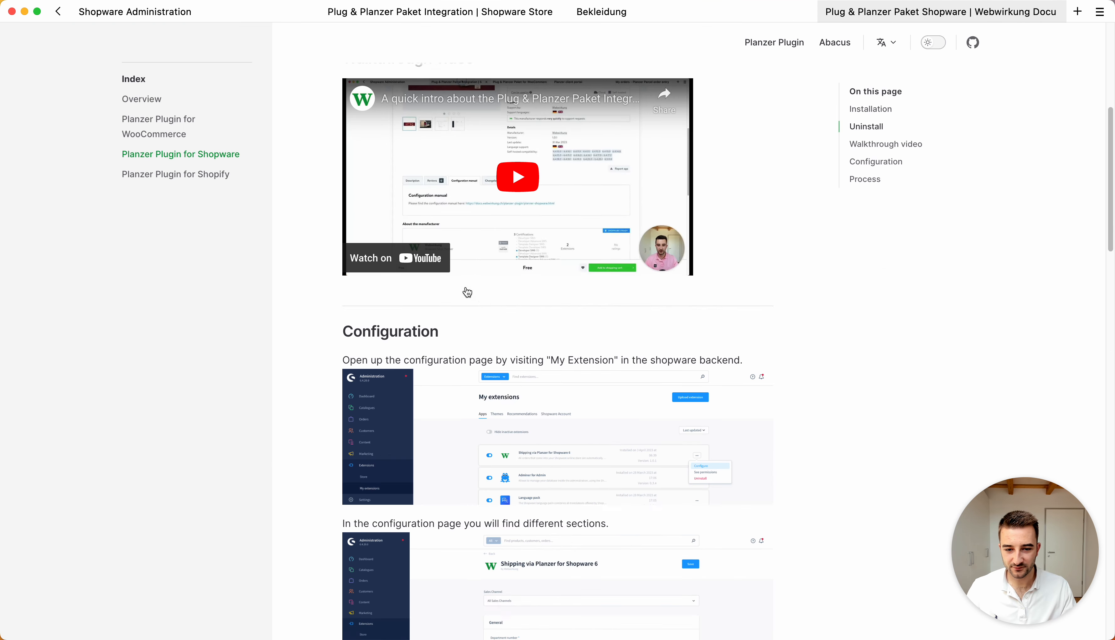
scroll(509, 370, down, 8)
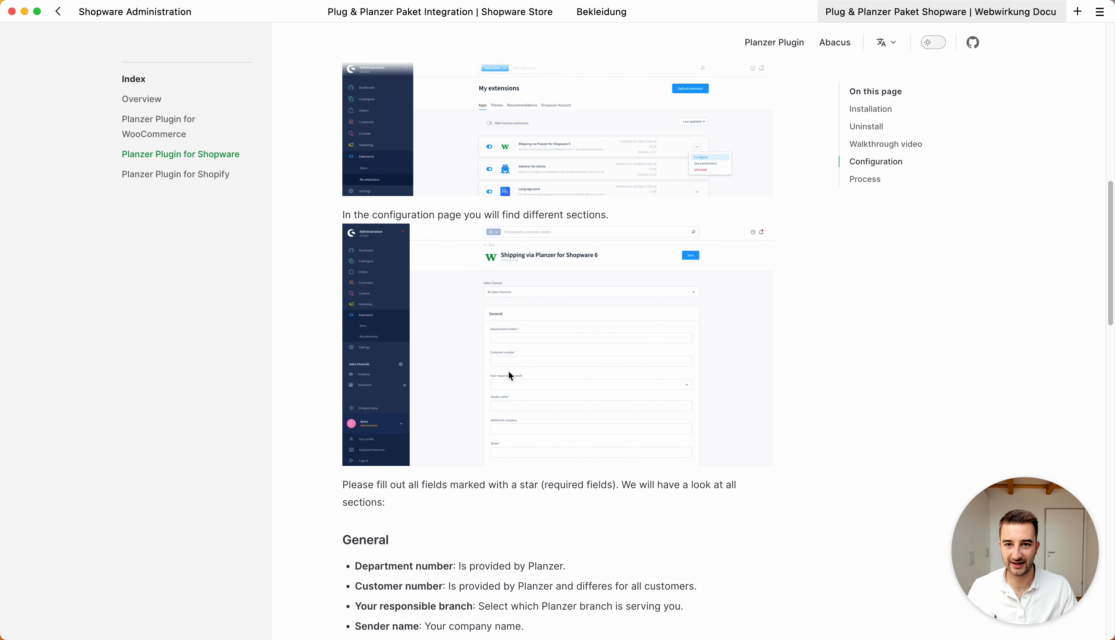
scroll(509, 371, up, 10)
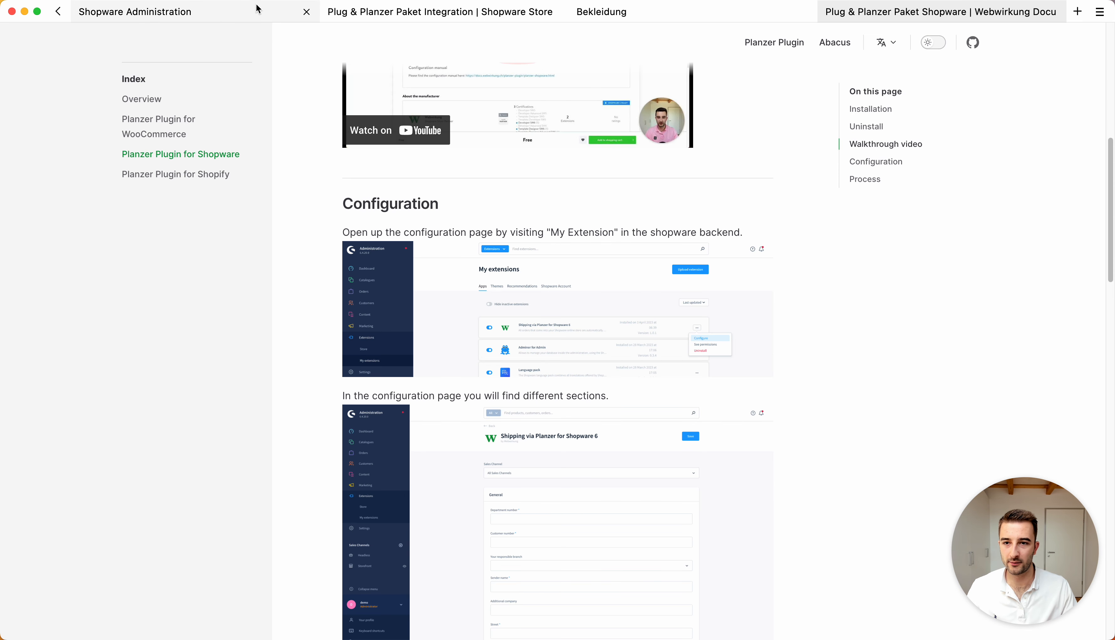
Step: Open the configuration page of the Plug & Planzer Parcel integration extension in Shopware Administration
click(218, 17)
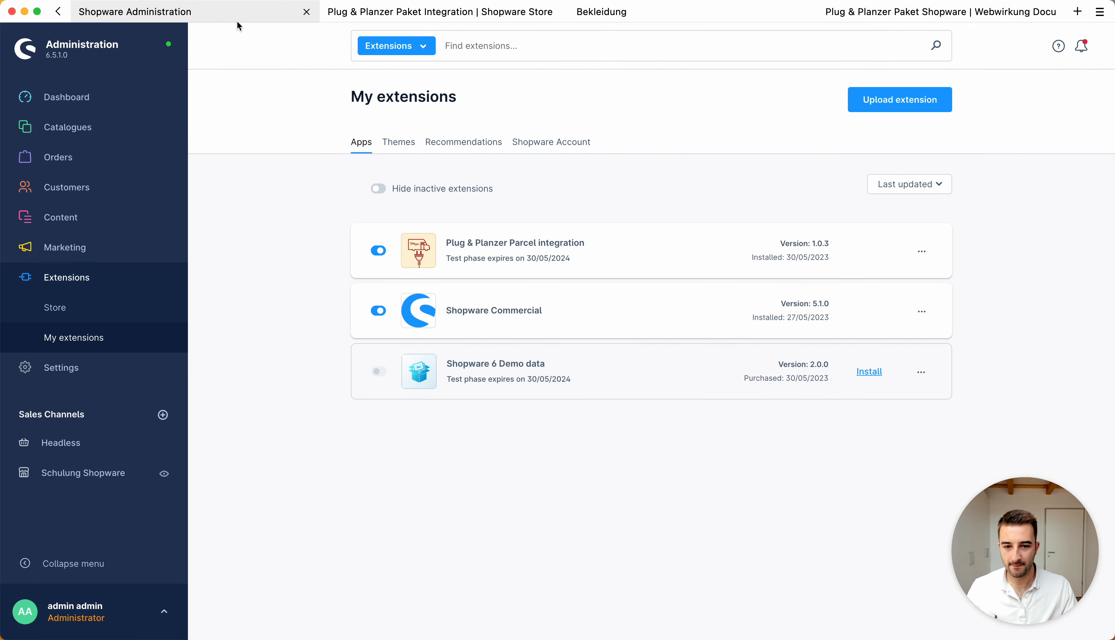
click(923, 254)
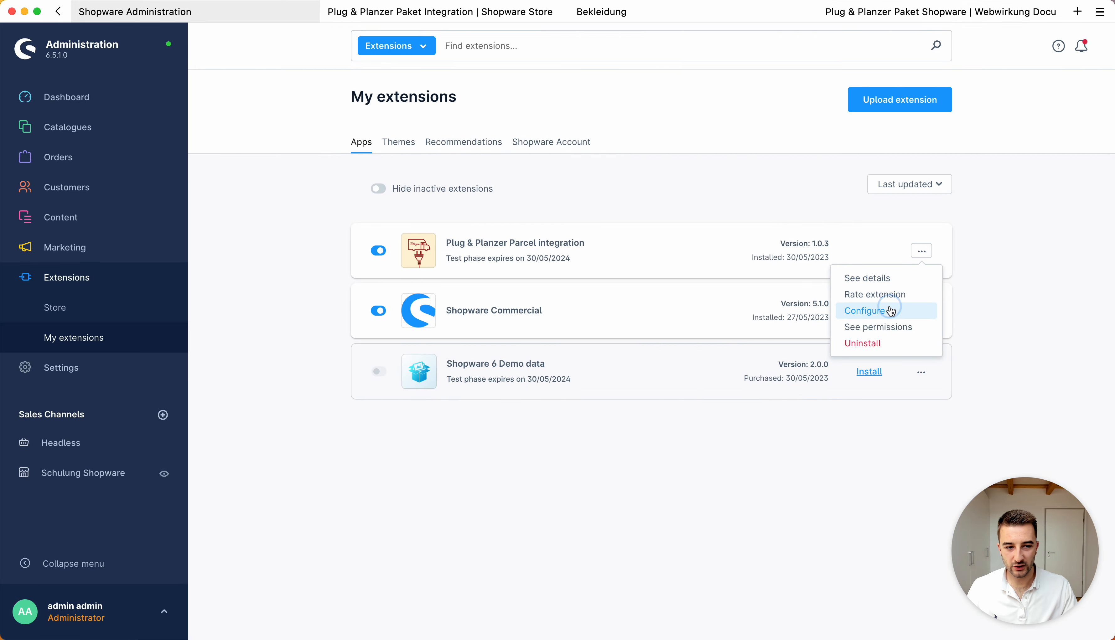
click(889, 306)
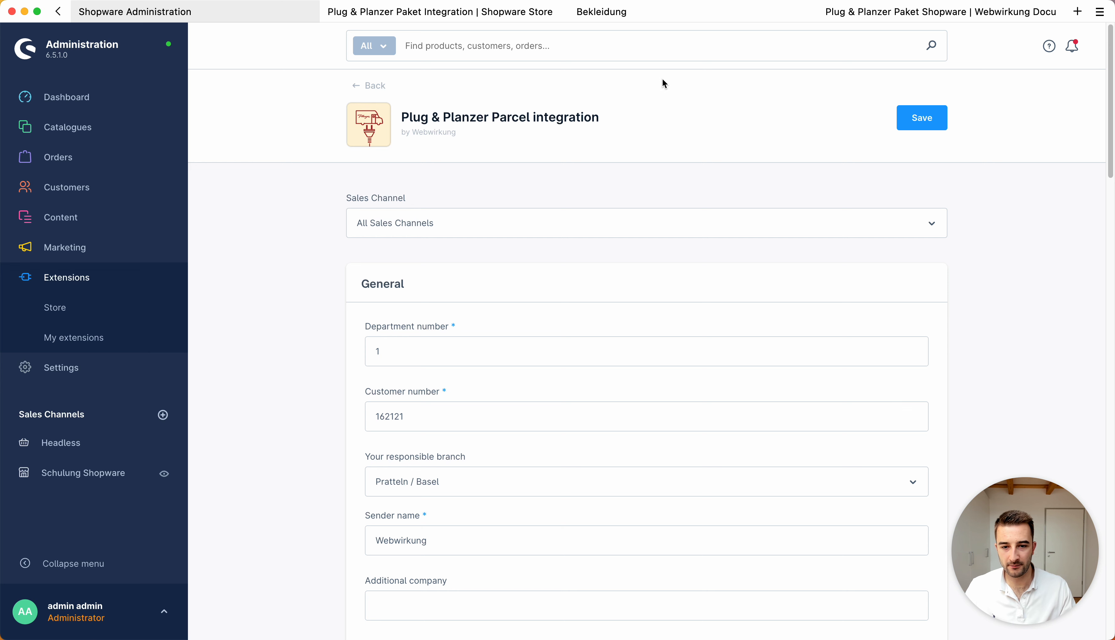
Step: Look up in the documentation's Overview which plugin details come from the Planzer contract or account manager
click(916, 13)
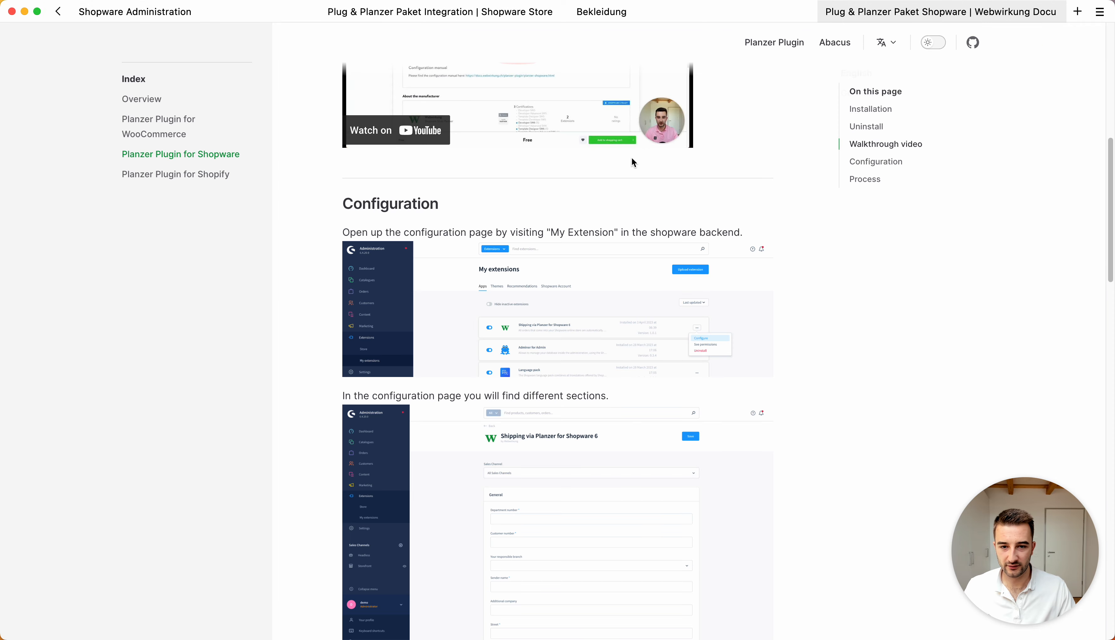
scroll(254, 142, up, 10)
click(170, 105)
scroll(436, 267, down, 5)
drag(538, 436, 316, 379)
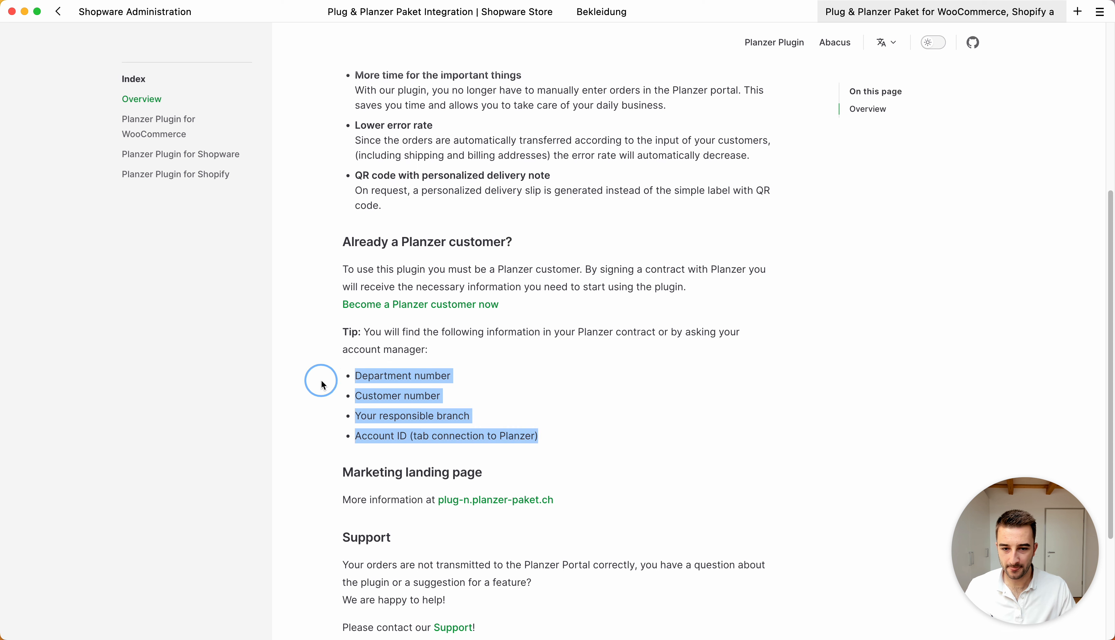
double_click(402, 377)
double_click(401, 376)
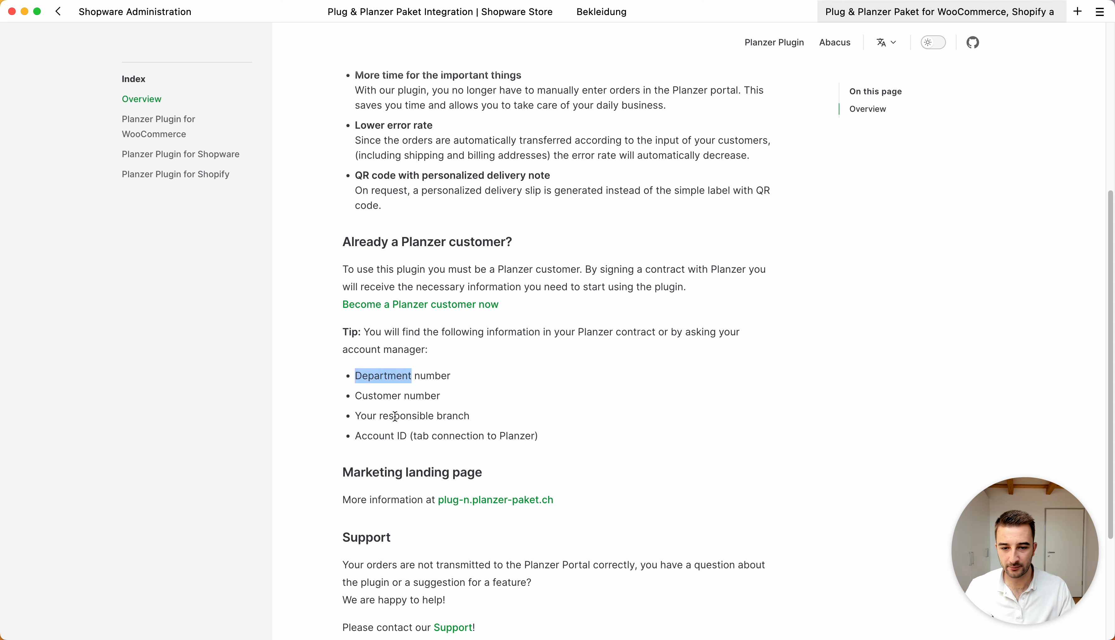
double_click(388, 434)
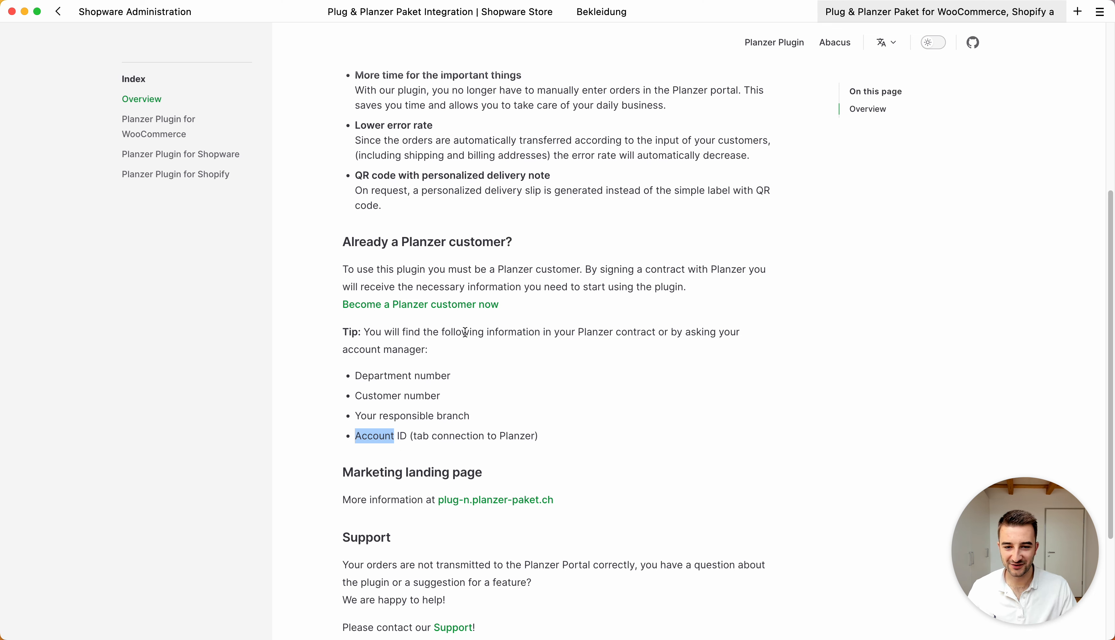
Step: Return to the plugin configuration in Shopware Administration and enable Test mode under Connection to Planzer
click(442, 15)
click(201, 13)
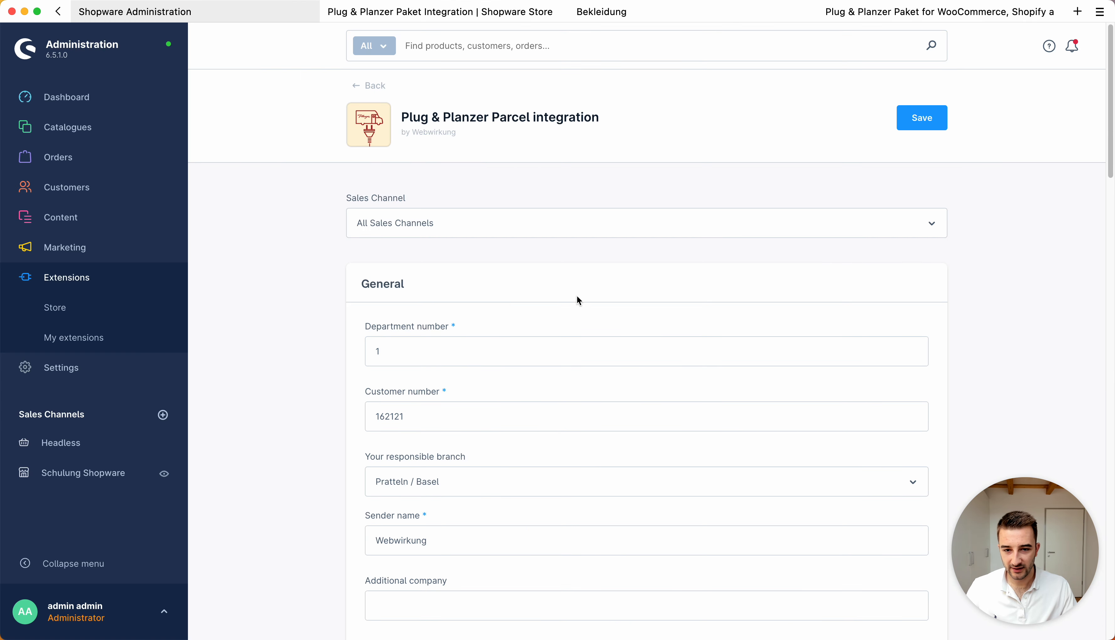
scroll(577, 300, down, 2)
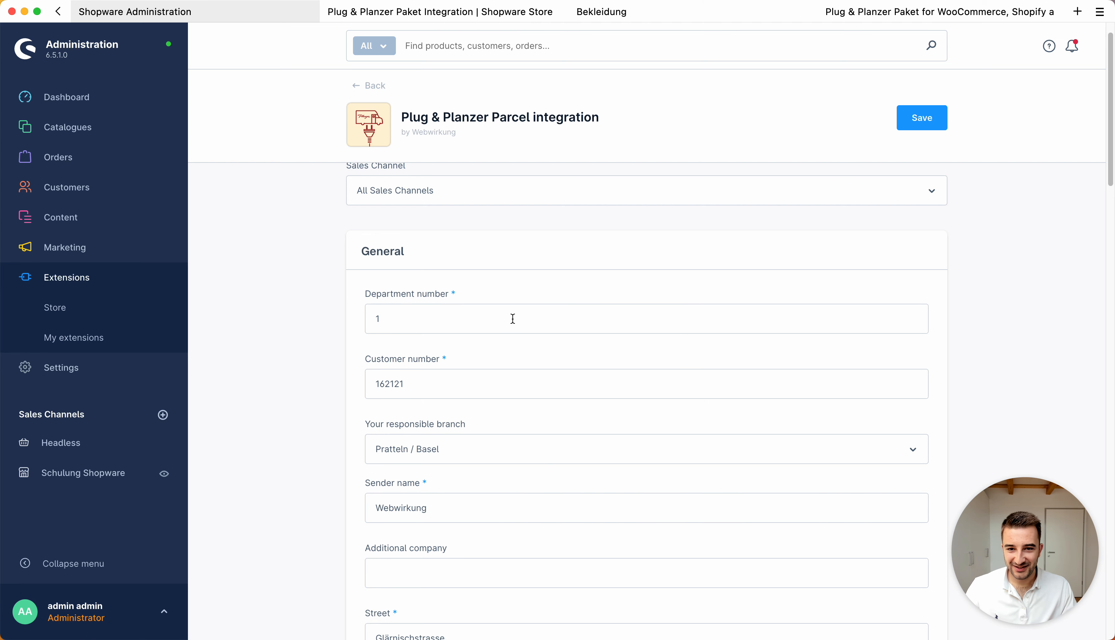
scroll(439, 456, down, 2)
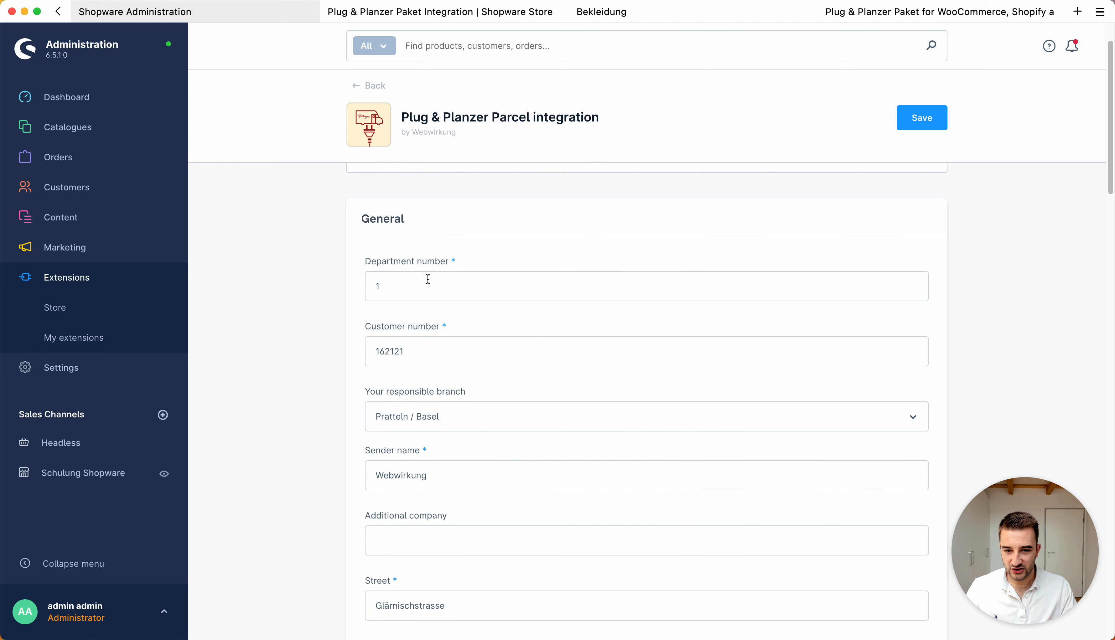
scroll(384, 425, down, 7)
scroll(383, 421, down, 20)
scroll(383, 422, down, 17)
scroll(383, 421, down, 10)
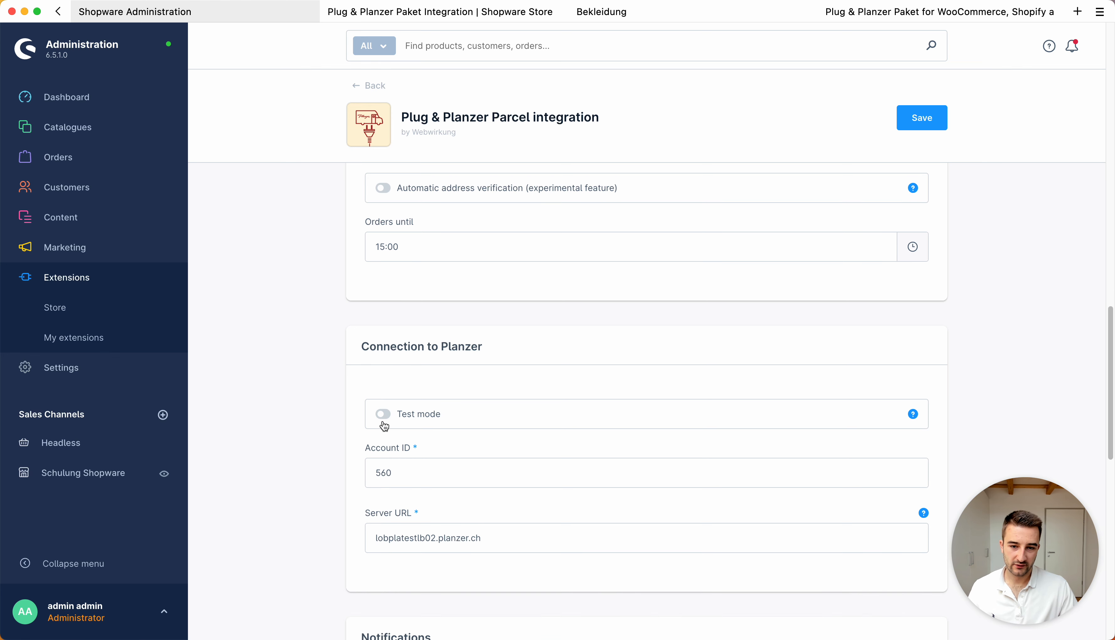
click(383, 414)
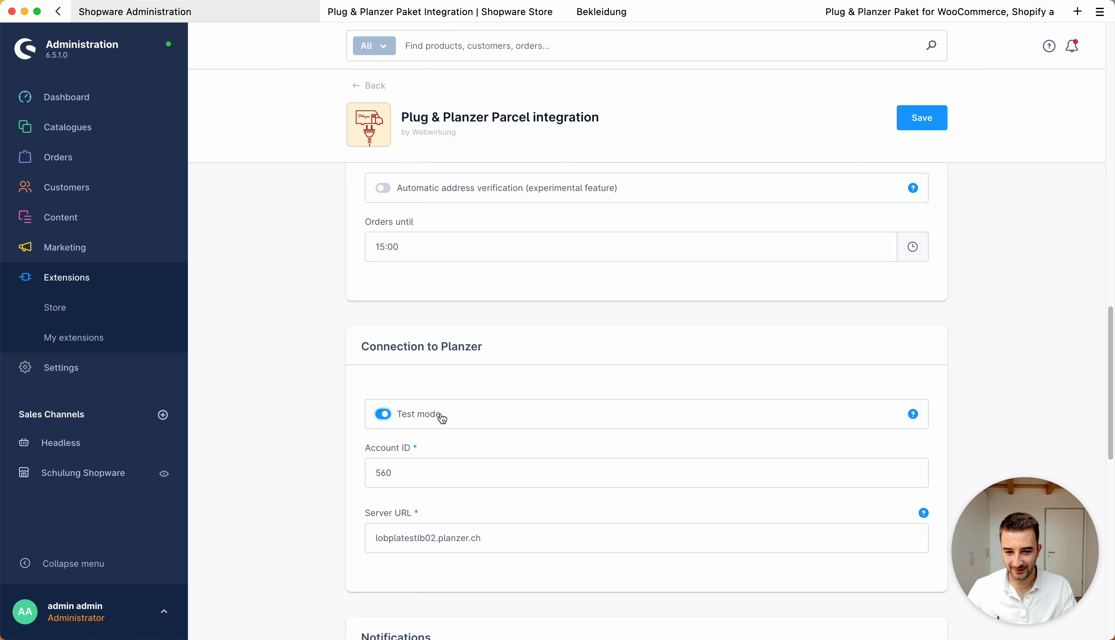
Step: Look up the default server URL for the Planzer connection in the Shopware plugin documentation
drag(564, 541, 335, 533)
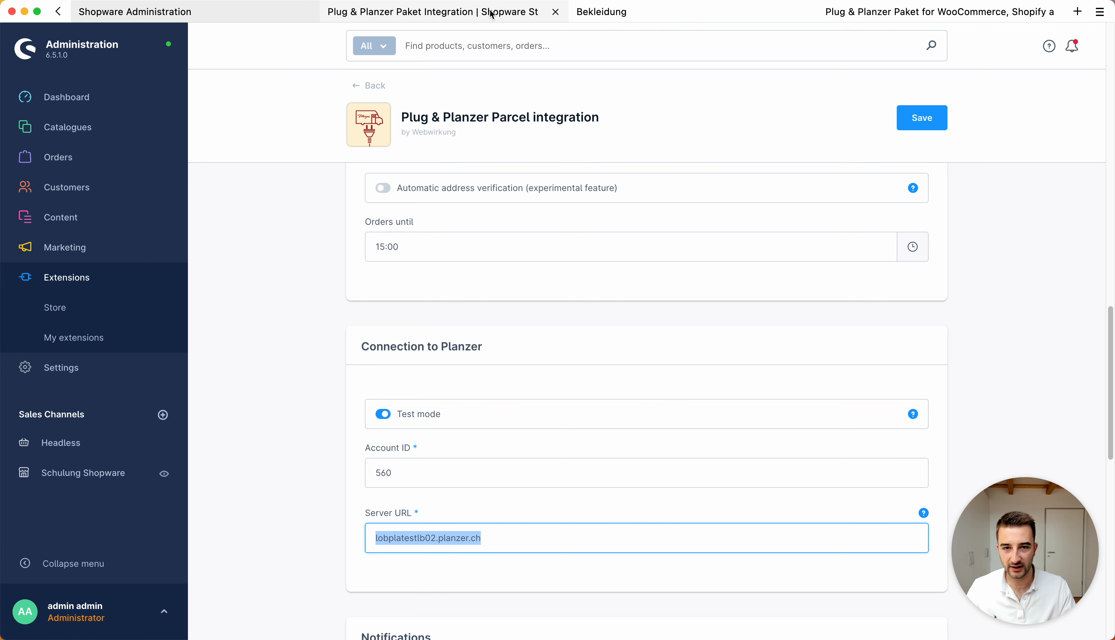
click(899, 11)
scroll(593, 350, down, 4)
scroll(593, 350, up, 7)
scroll(593, 350, up, 5)
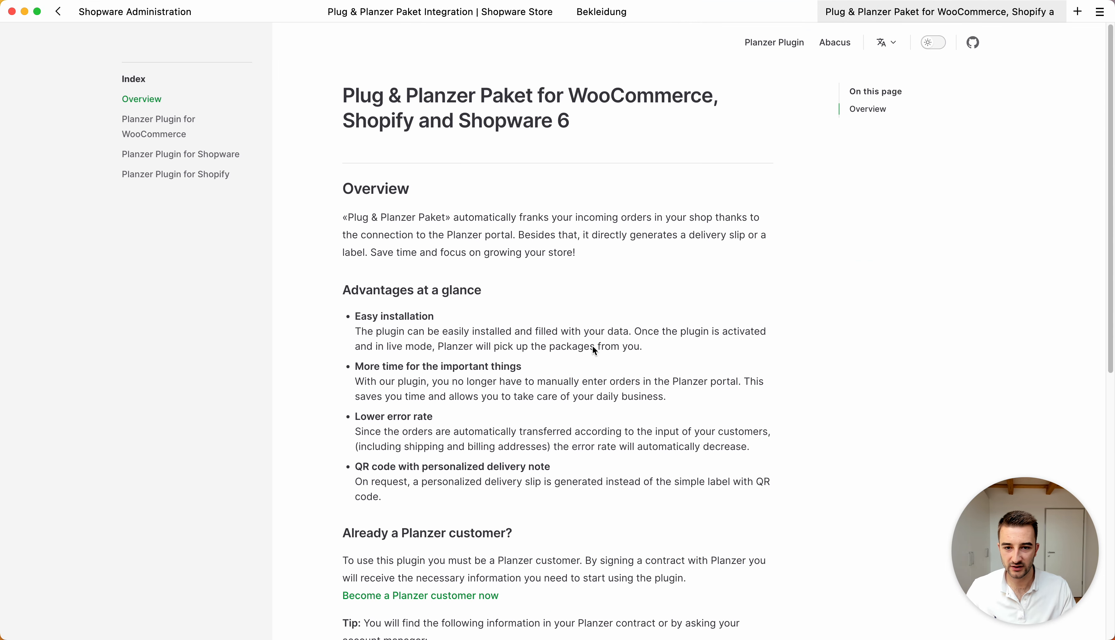
click(230, 154)
scroll(546, 240, down, 15)
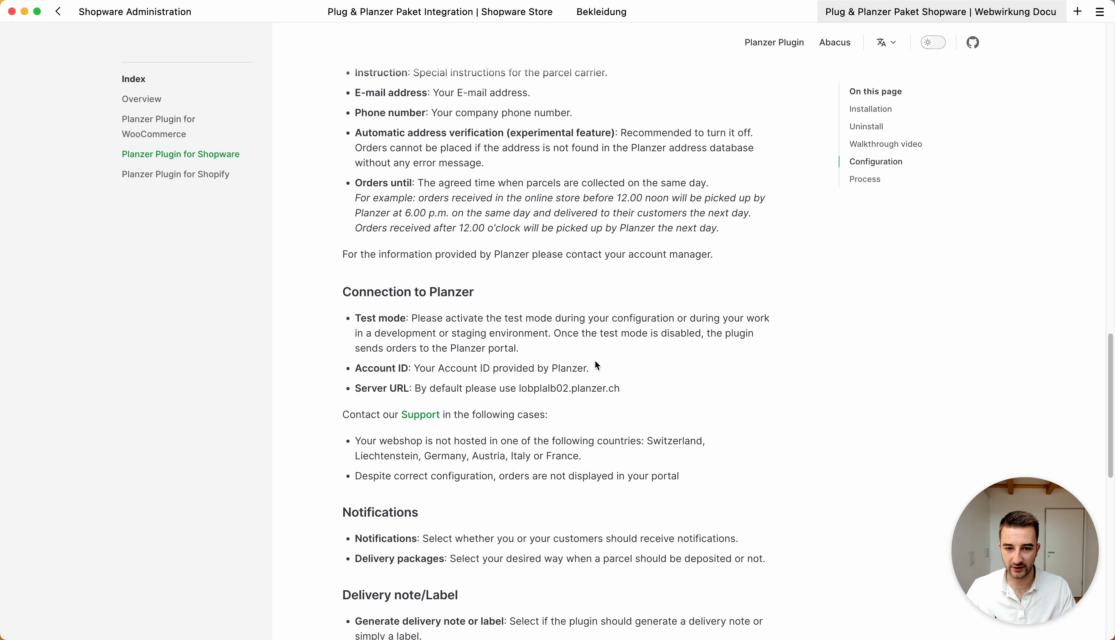
drag(516, 389, 642, 391)
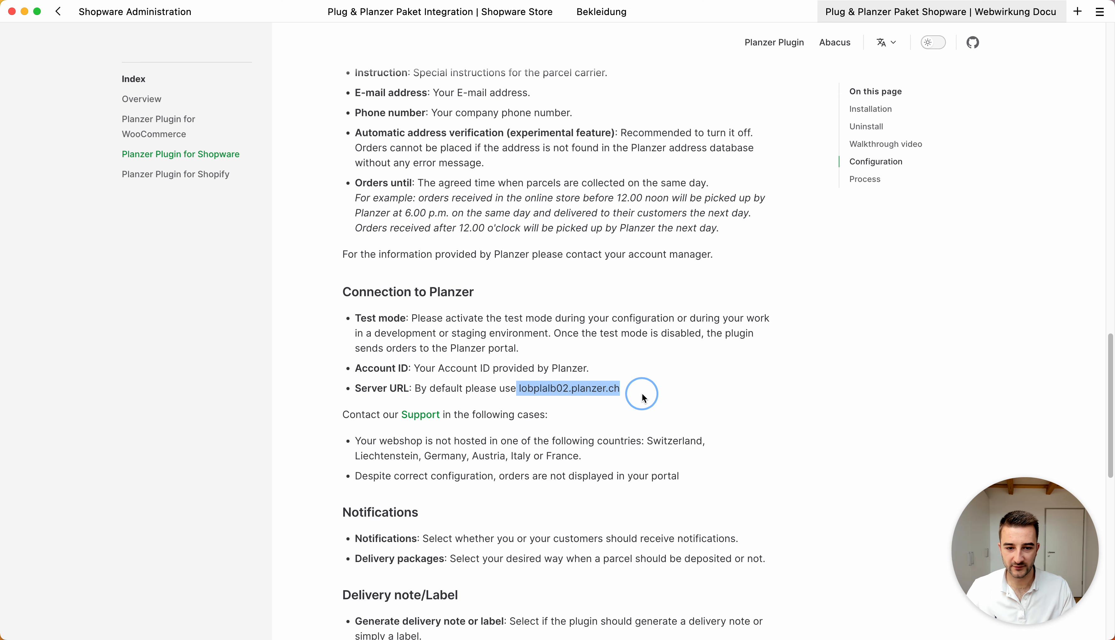
Step: Return to the plugin configuration and review the Notifications settings down to the Delivery note/Label section
click(456, 12)
click(135, 12)
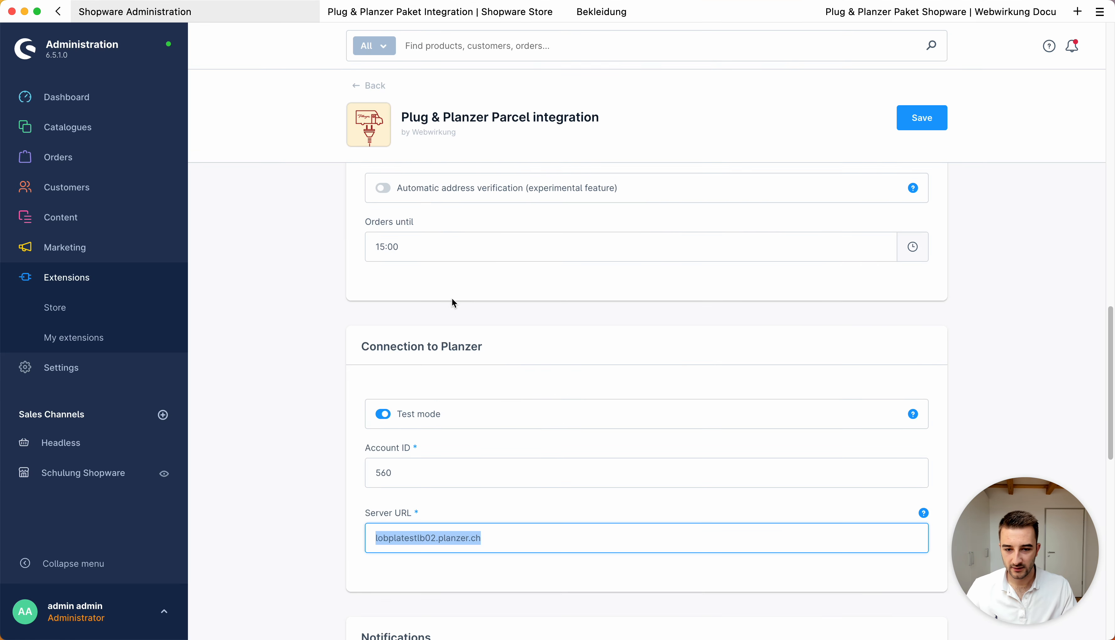
scroll(451, 298, down, 5)
scroll(453, 303, down, 1)
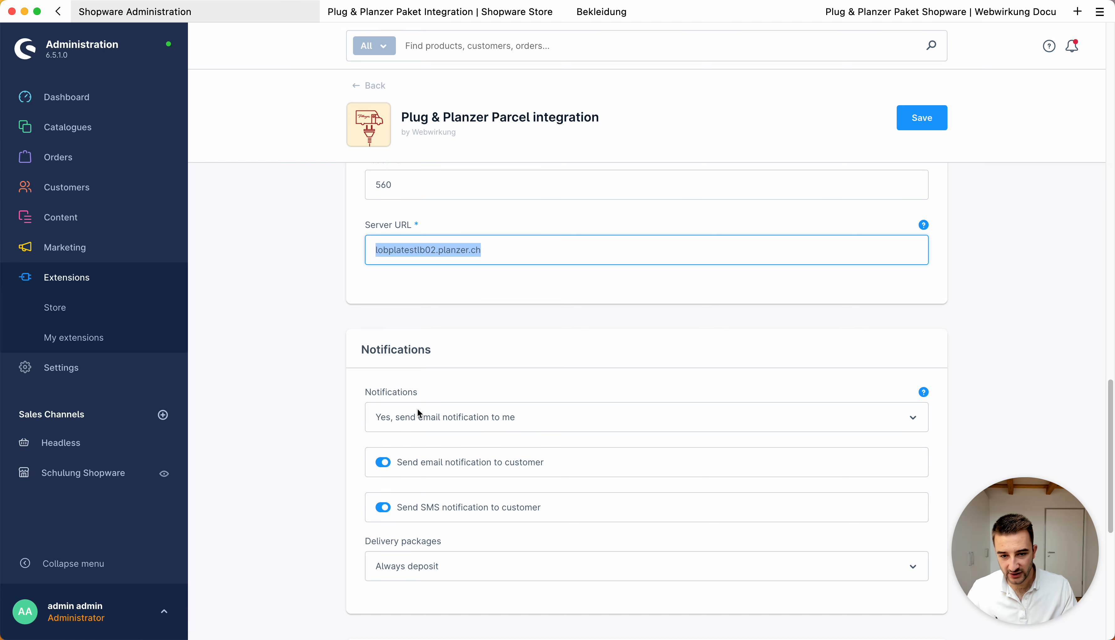
scroll(418, 410, down, 10)
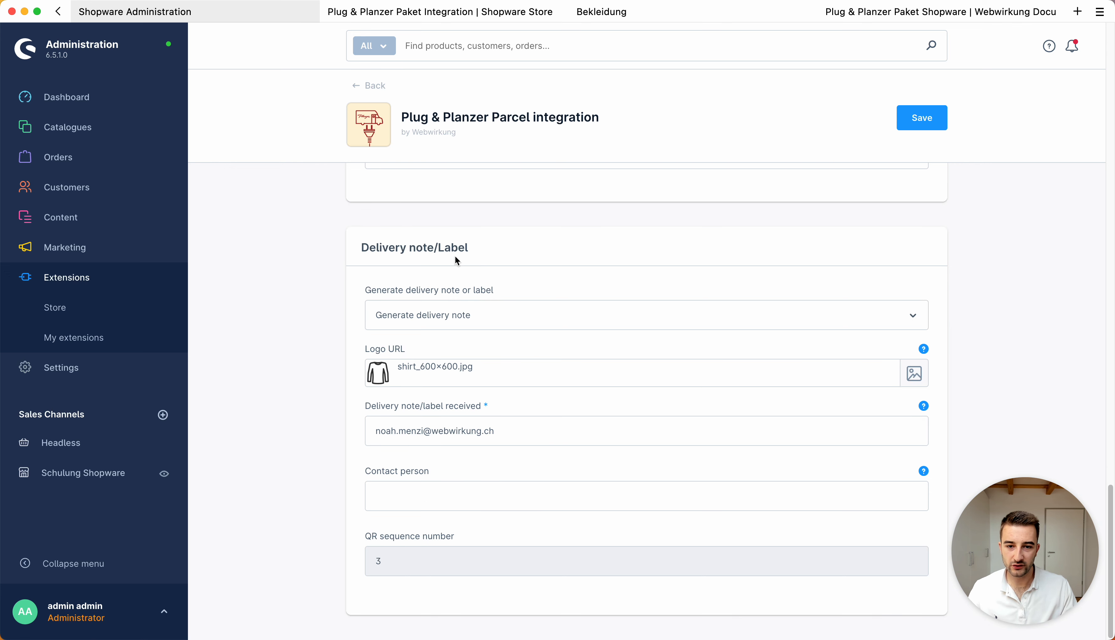
Step: Choose Generate delivery note as the document option, check the recipient e-mail field, and save the plugin configuration
click(471, 312)
click(472, 341)
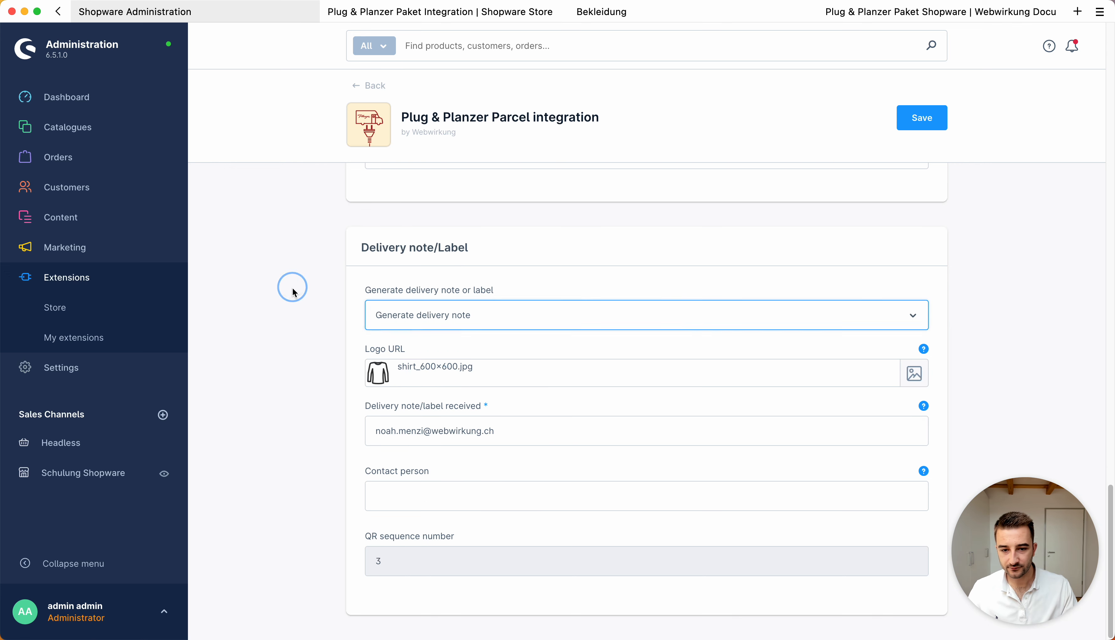
drag(522, 432, 335, 423)
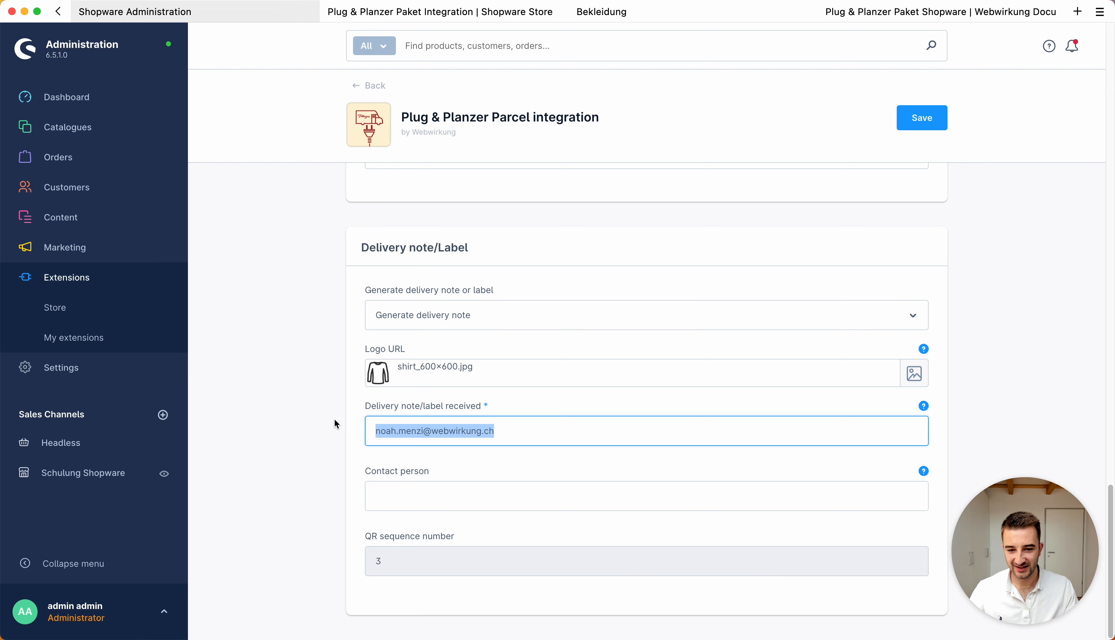
scroll(335, 420, up, 20)
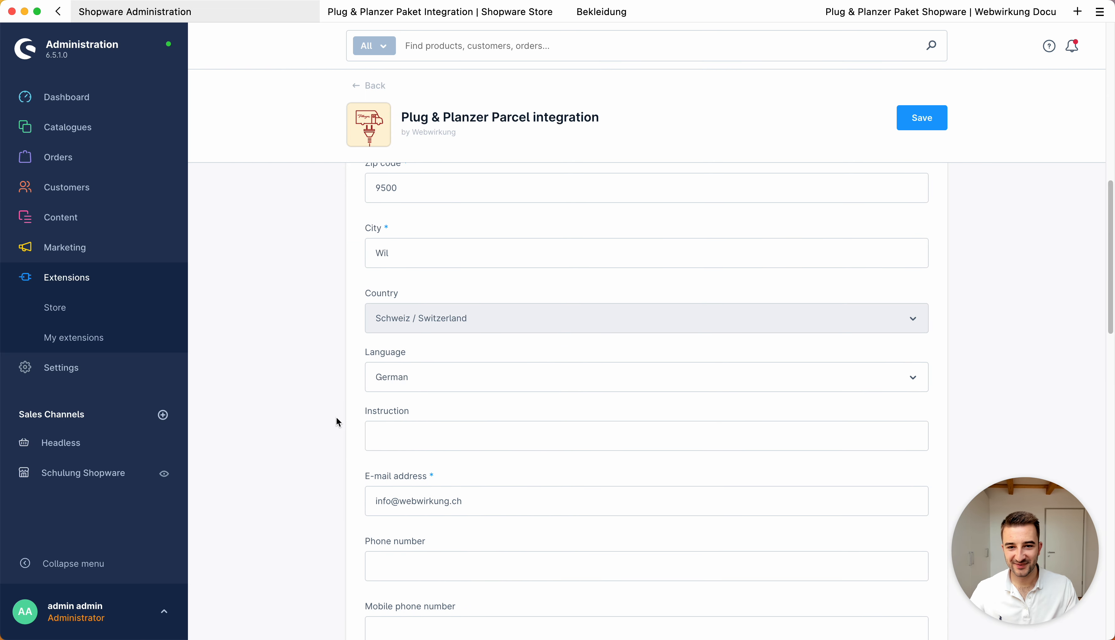
click(922, 117)
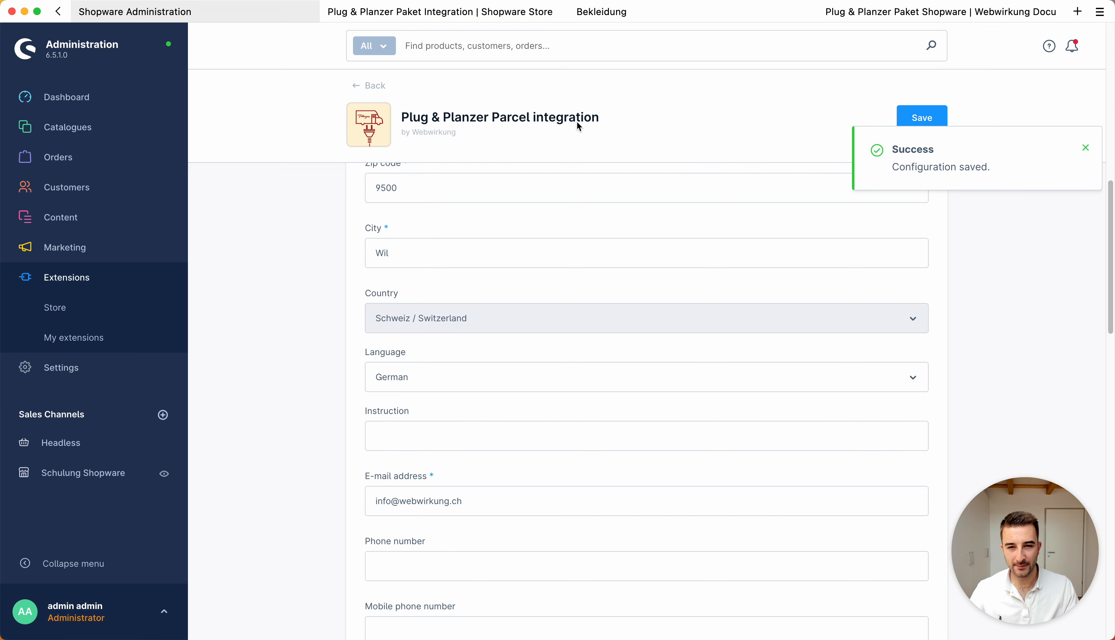
Step: Leave the plugin configuration and open the Planzer Paket shipping method in the shop's shipping settings
click(374, 85)
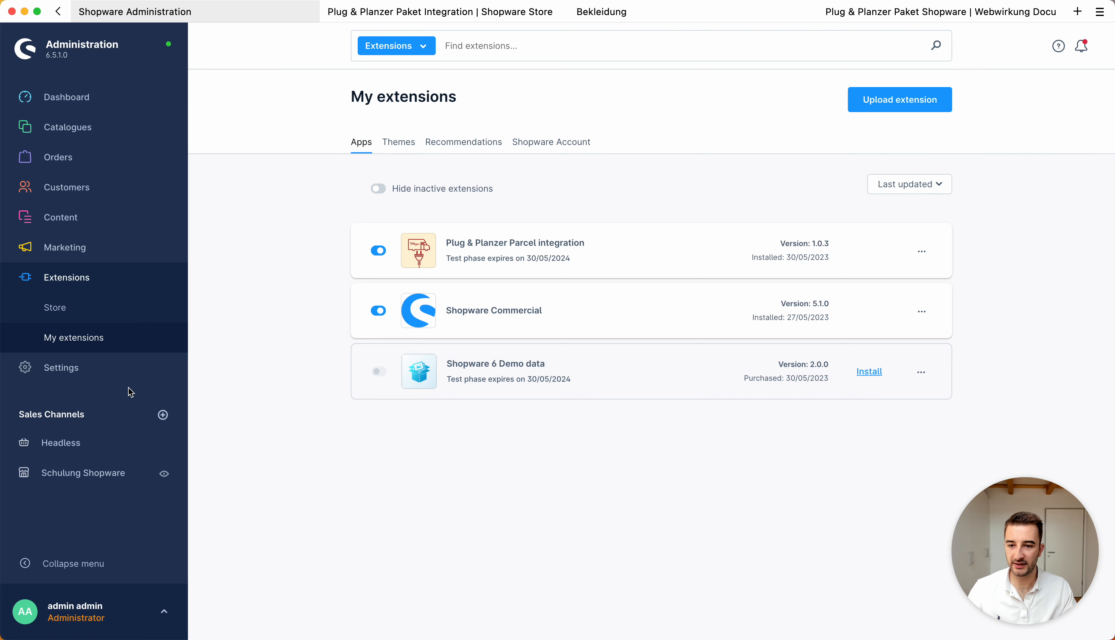
click(129, 377)
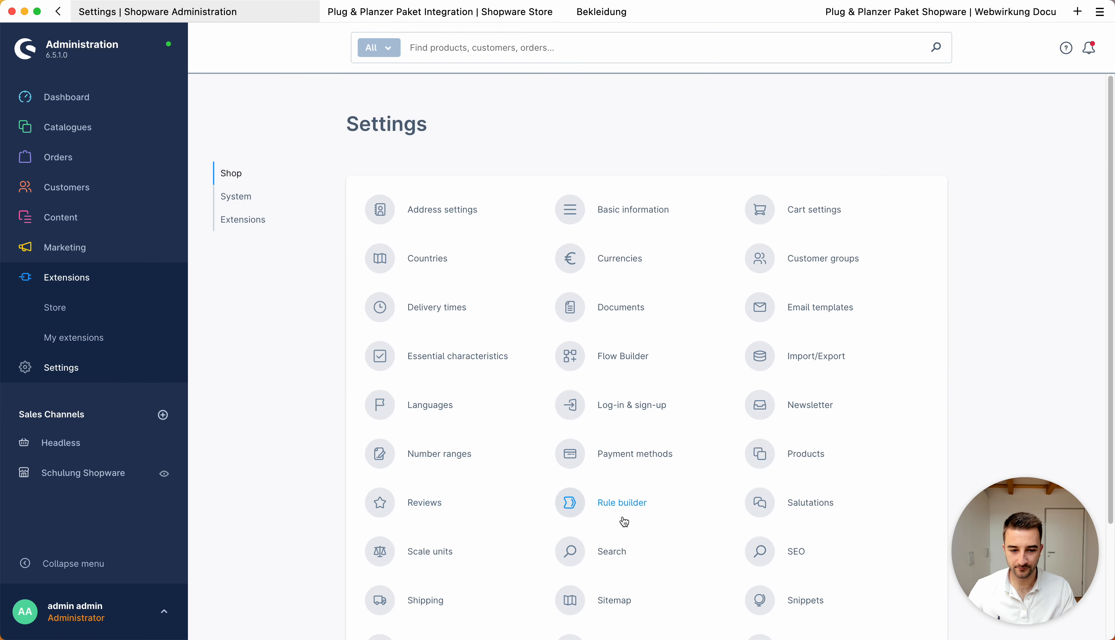
scroll(622, 520, down, 2)
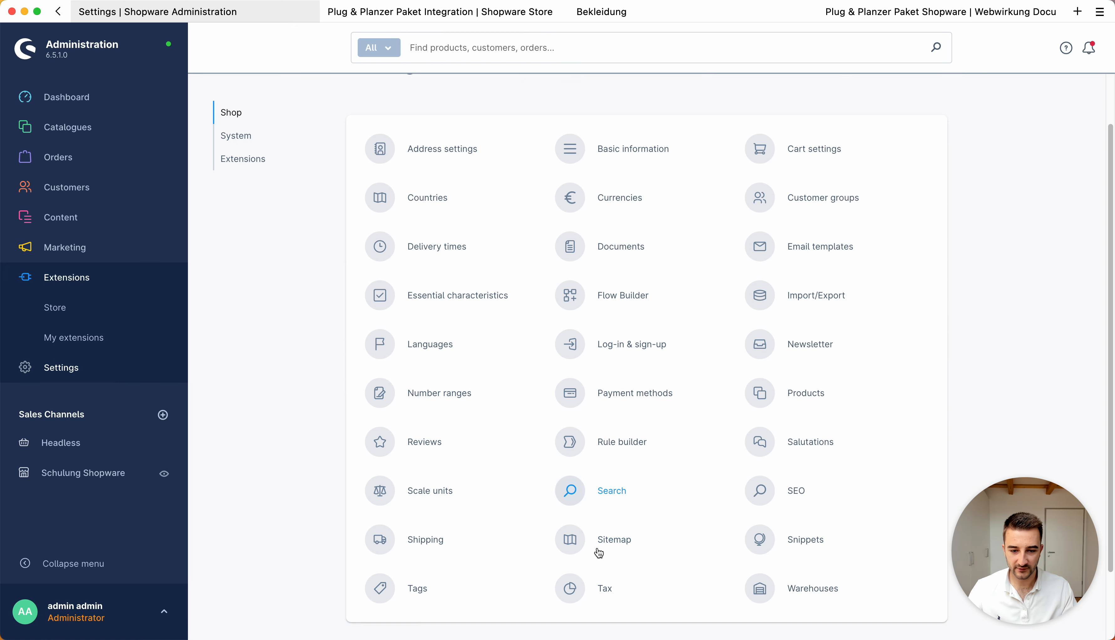
click(441, 542)
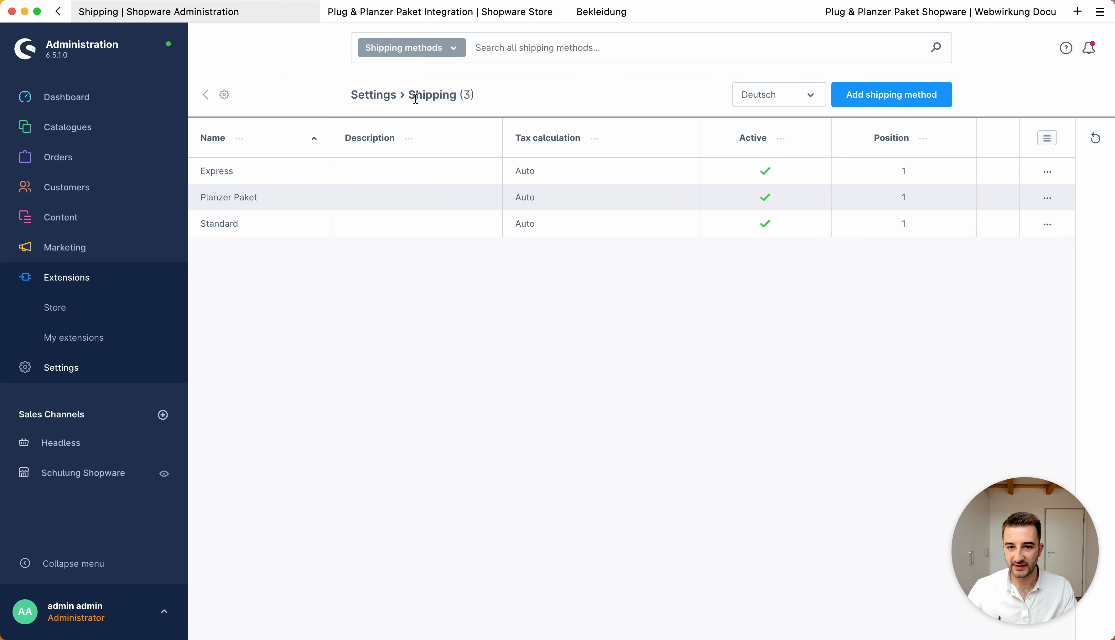
click(244, 198)
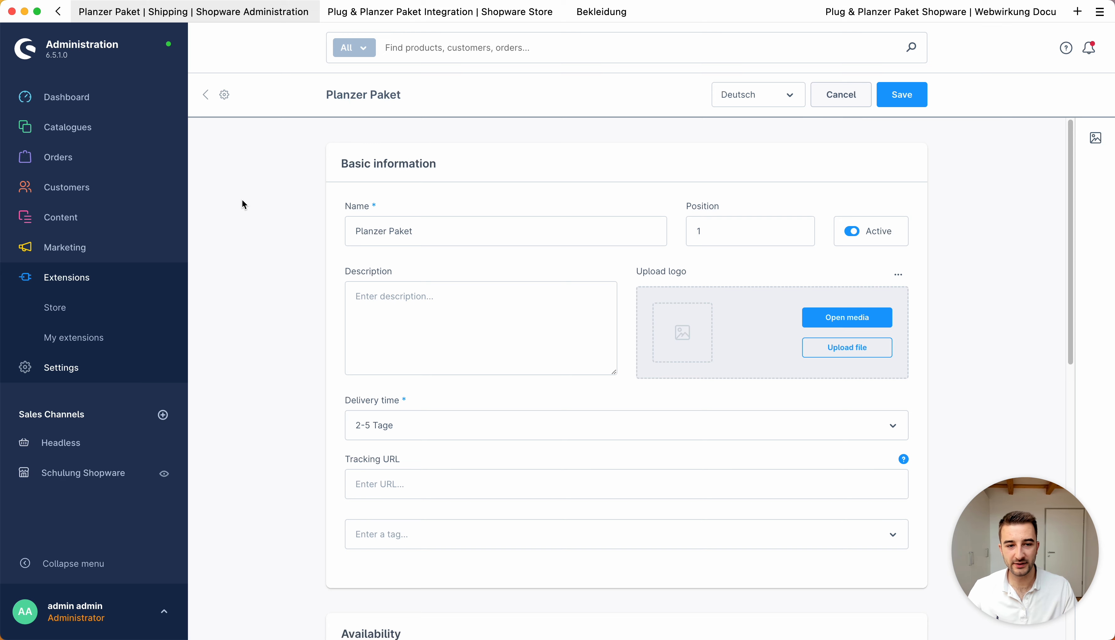
Step: Review the Planzer Paket shipping method's name, availability rule, tax calculation and price matrix, and return to the shipping methods list
scroll(518, 344, down, 10)
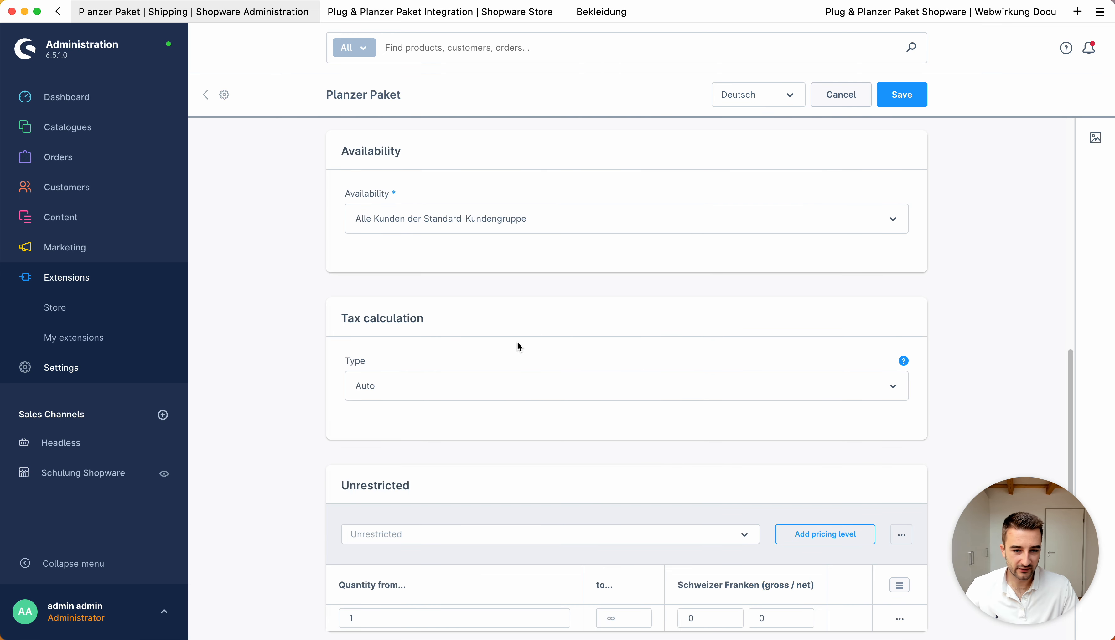
scroll(519, 347, up, 7)
scroll(517, 342, up, 3)
drag(535, 234, 271, 231)
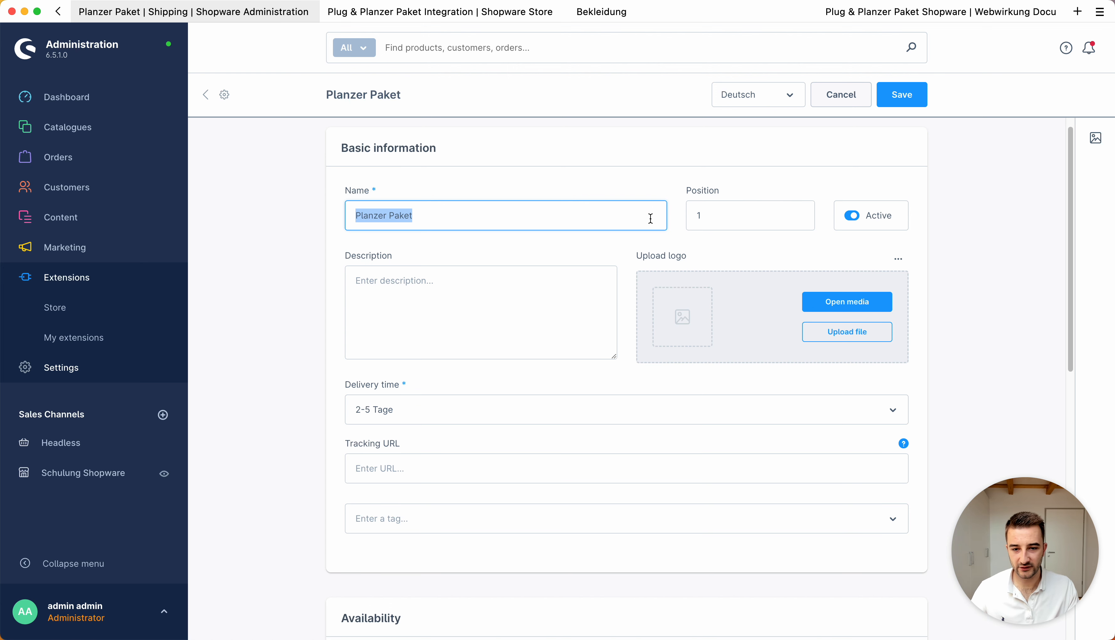
scroll(593, 405, down, 6)
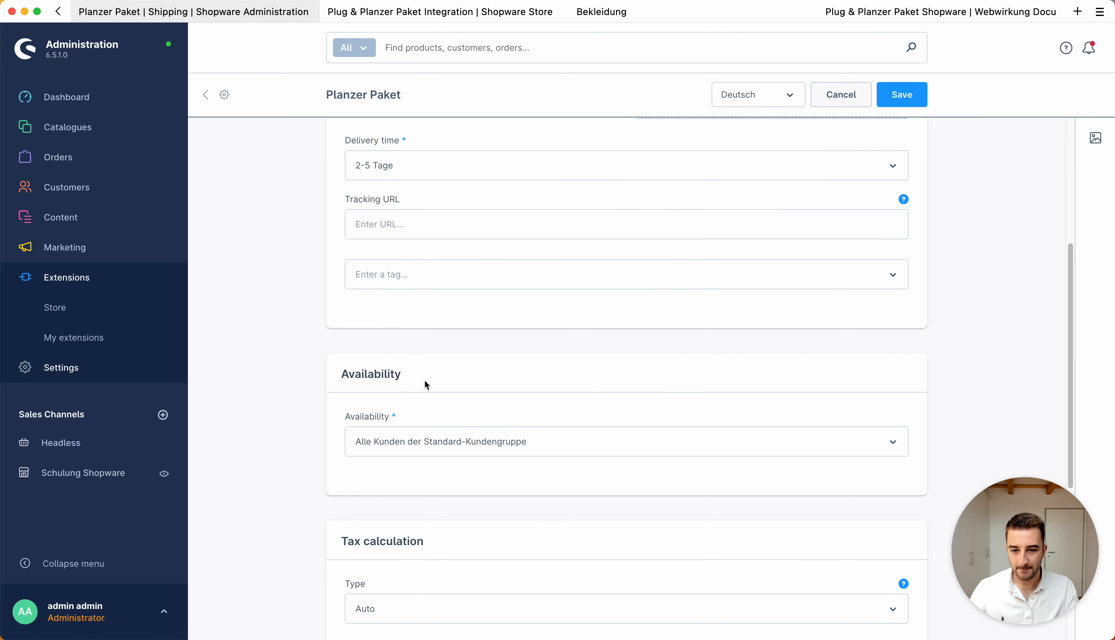
double_click(369, 374)
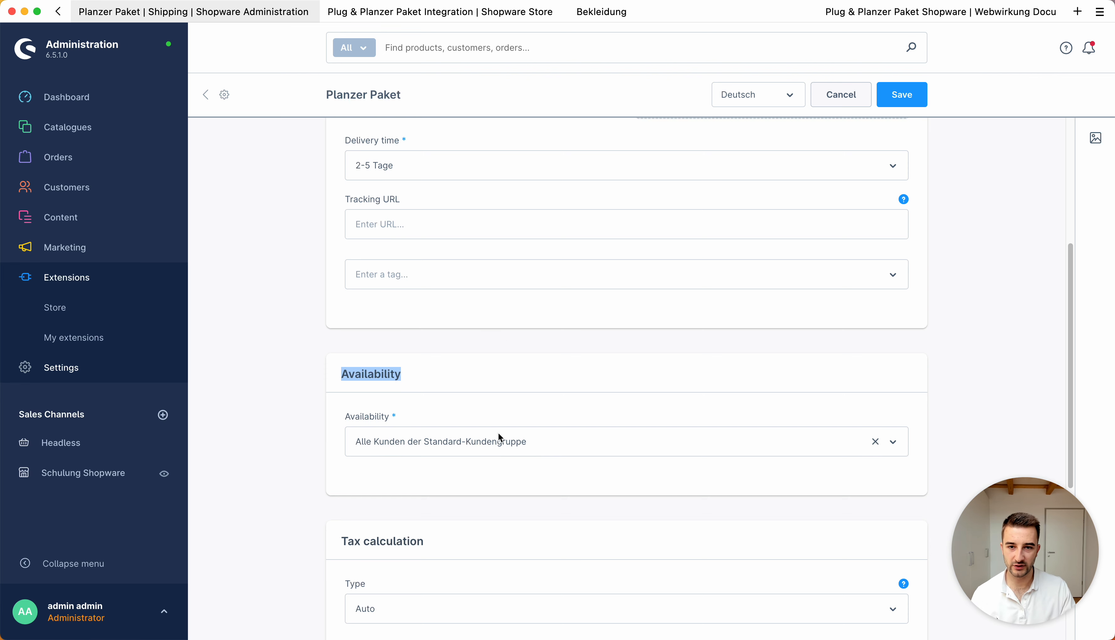
click(508, 442)
click(285, 449)
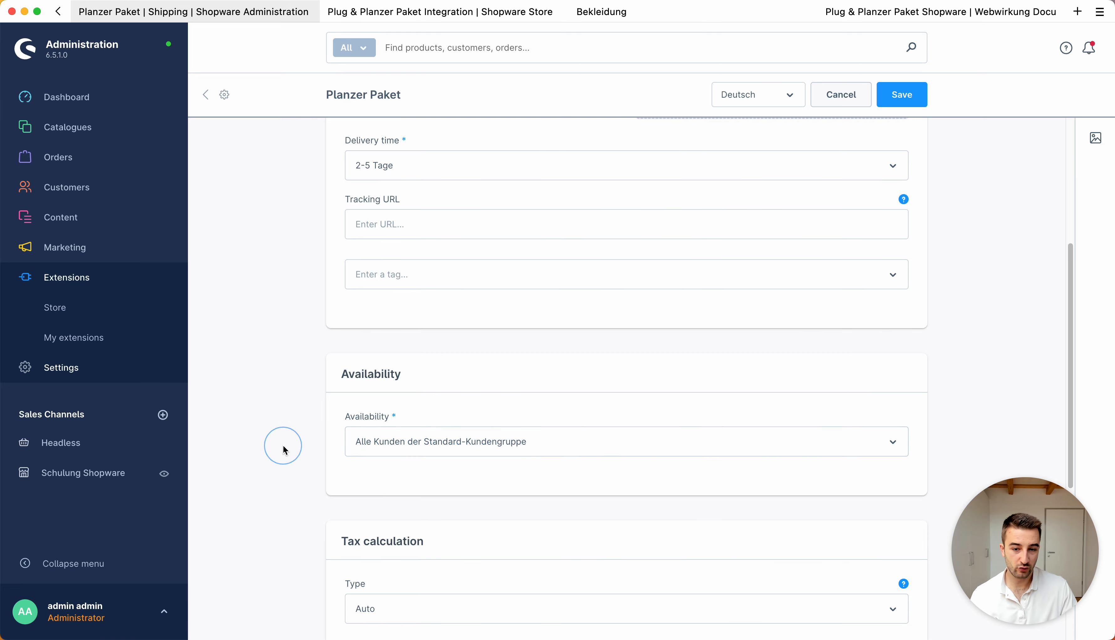
scroll(283, 445, down, 7)
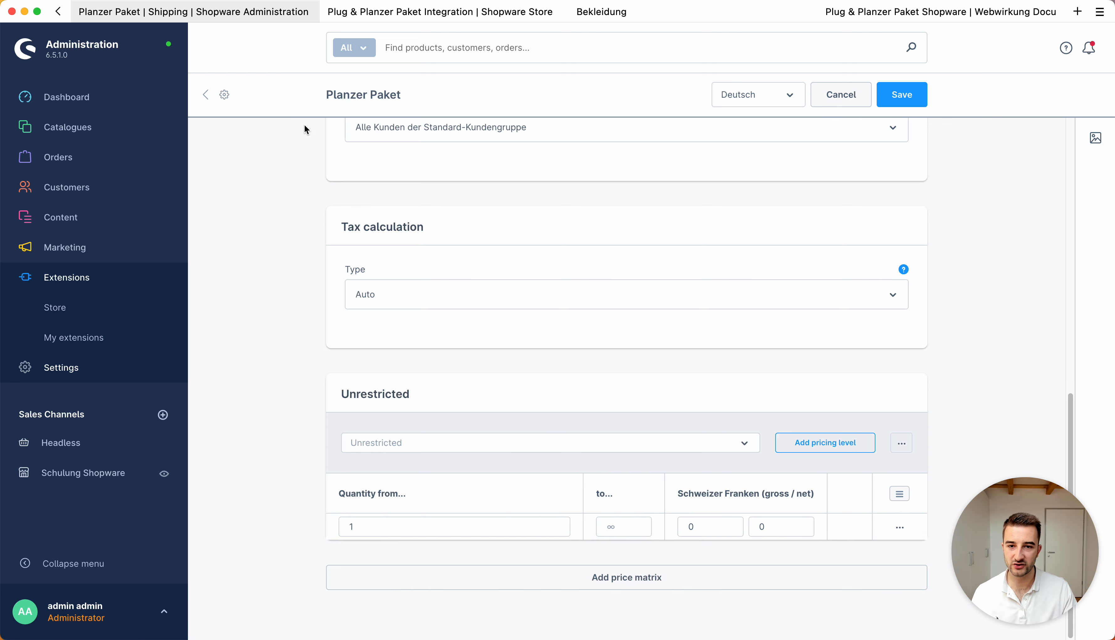
click(206, 96)
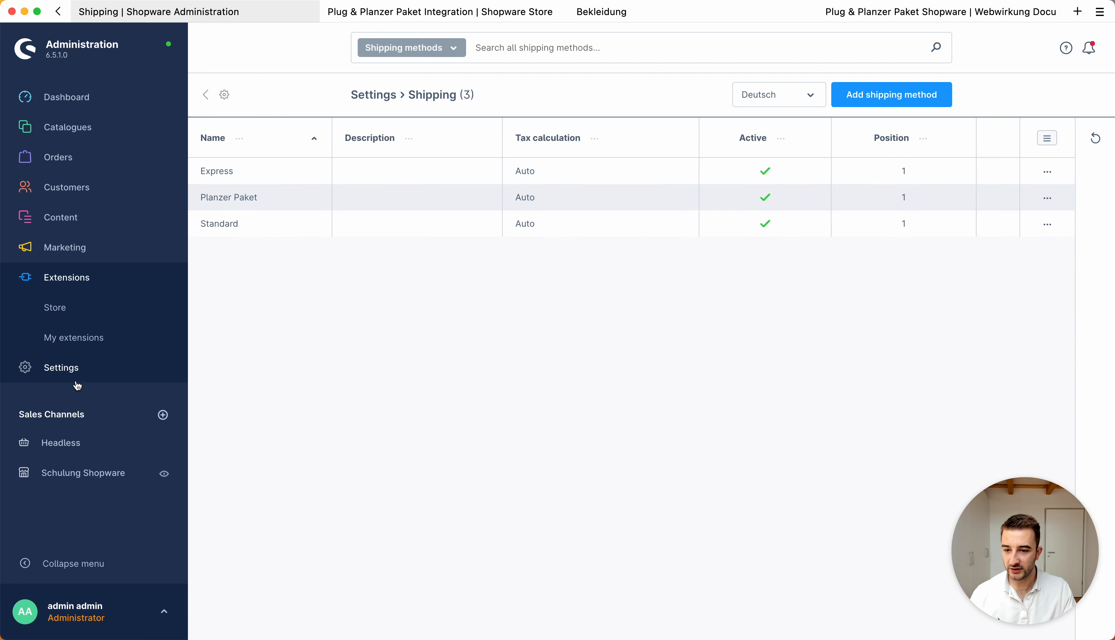
Step: In the Schulung Shopware sales channel, add Planzer Paket as a shipping method and remove Standard
click(49, 481)
scroll(264, 363, down, 10)
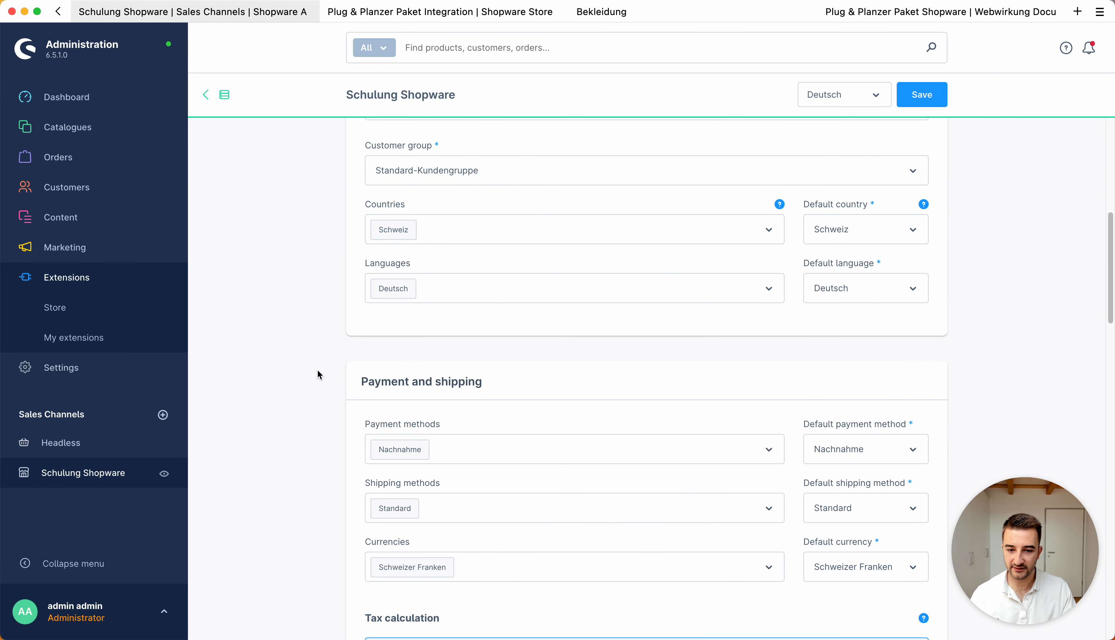
click(492, 505)
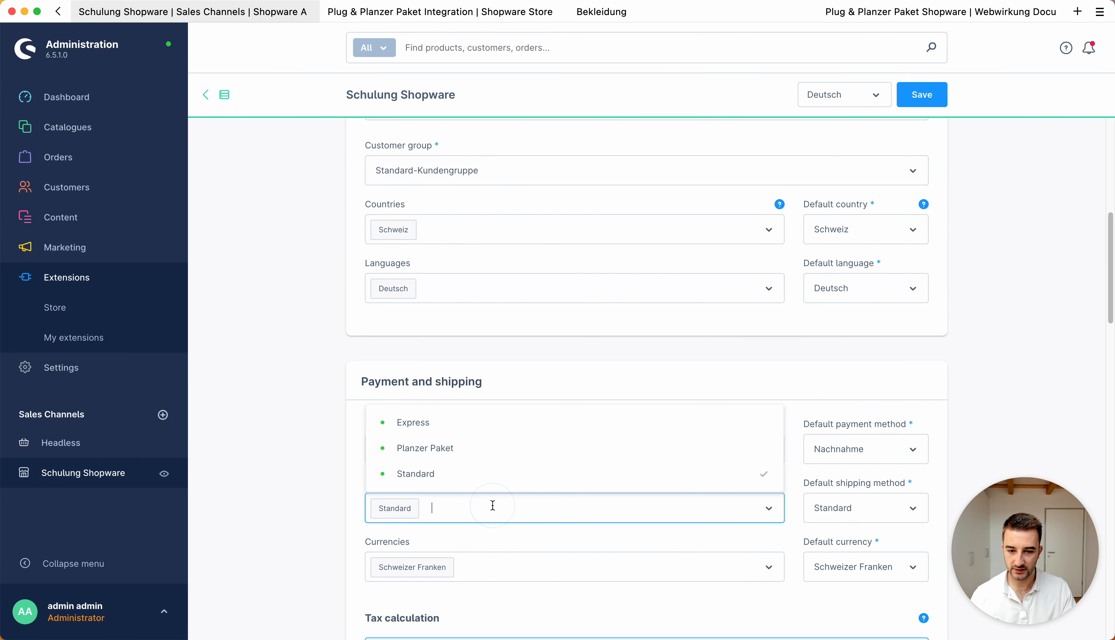
click(459, 461)
click(343, 523)
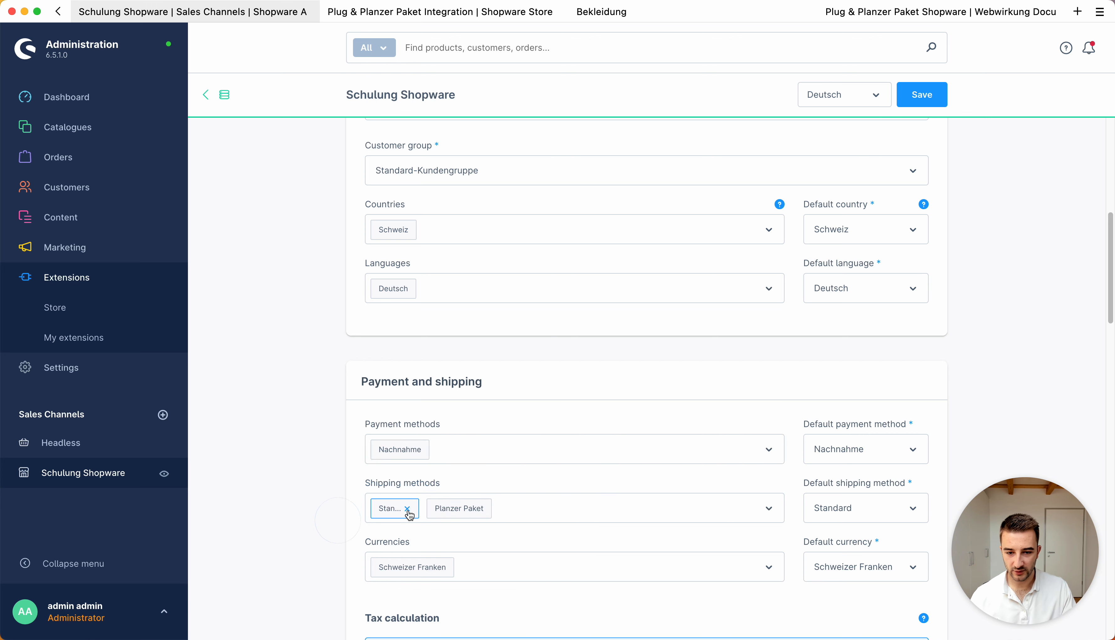
click(408, 510)
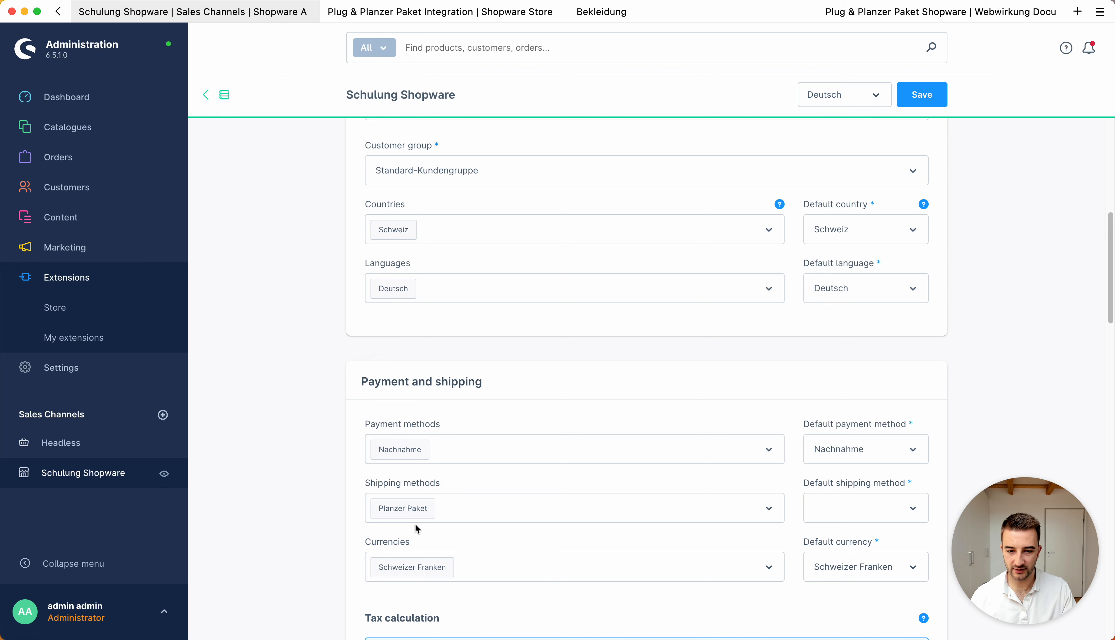
Step: Set the sales channel's default shipping method to Planzer Paket and save the sales channel
click(866, 499)
click(861, 449)
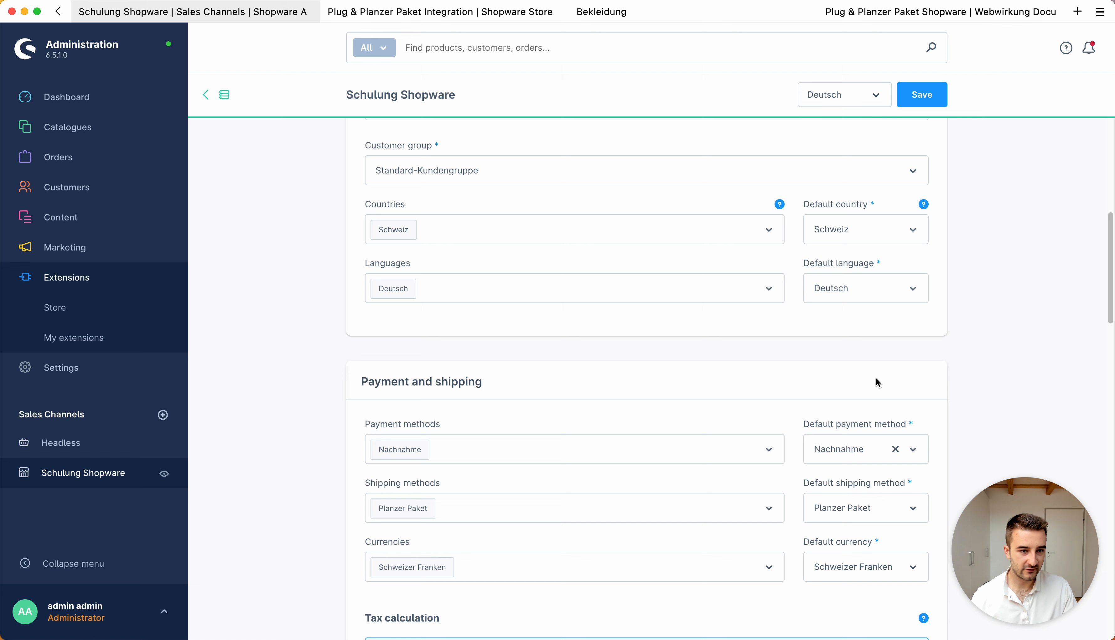
click(940, 99)
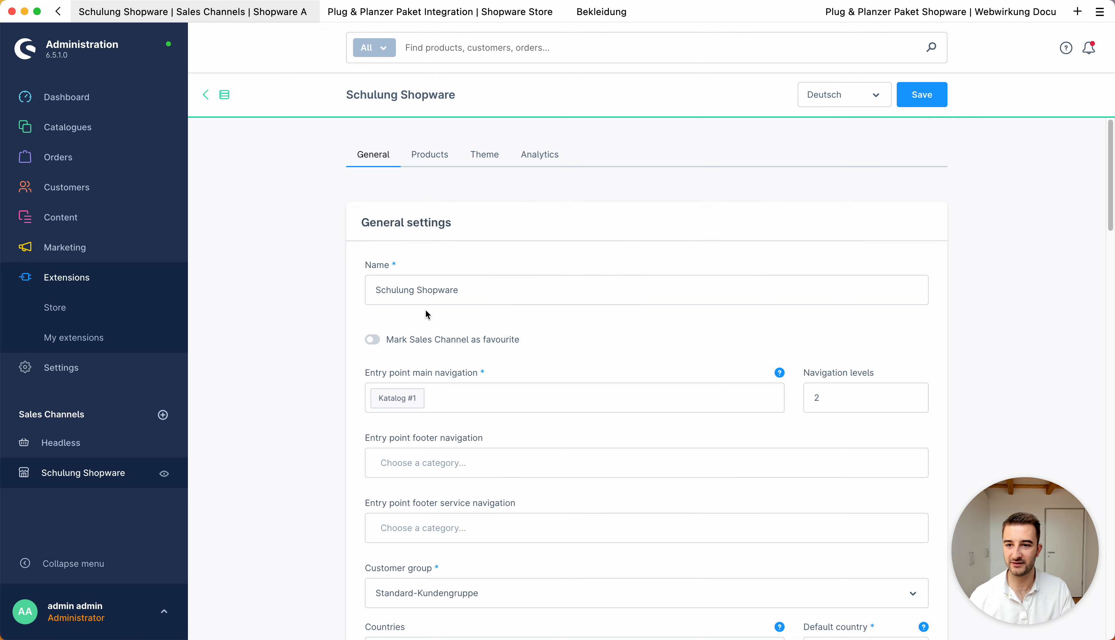
Step: Open the orders overview, reload it, and check the order, payment and delivery status of the newest order
mouse_move(176, 131)
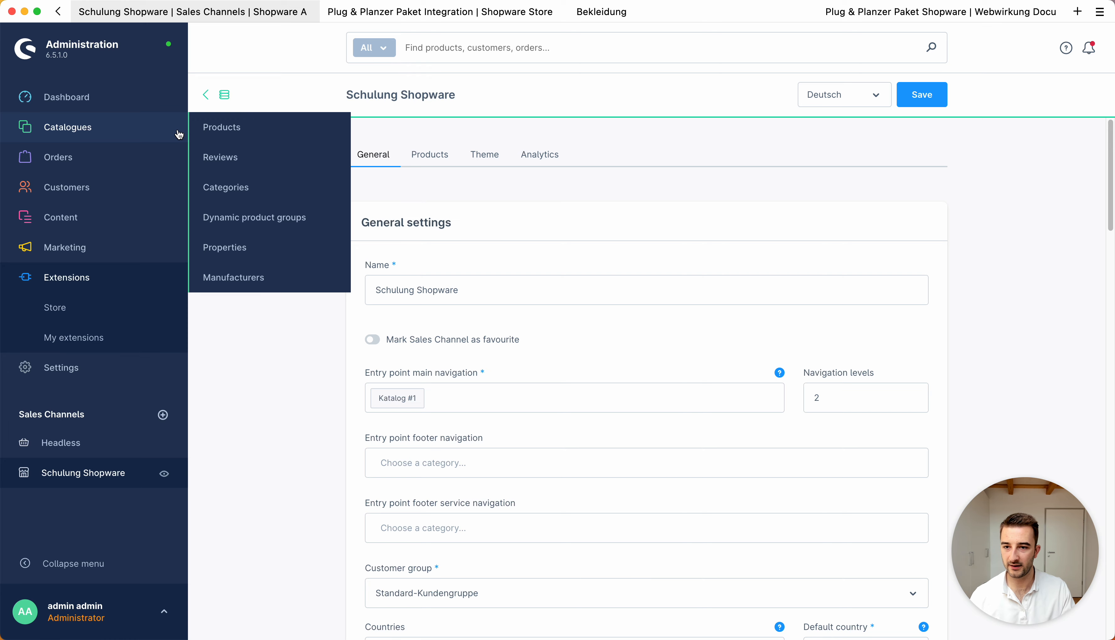
click(149, 156)
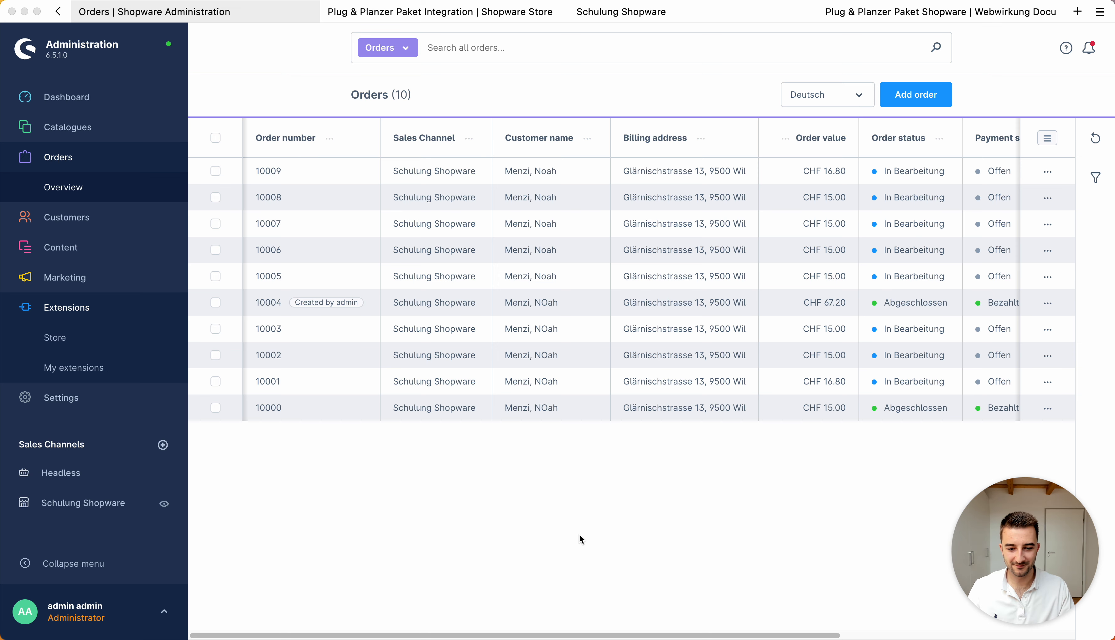
click(587, 519)
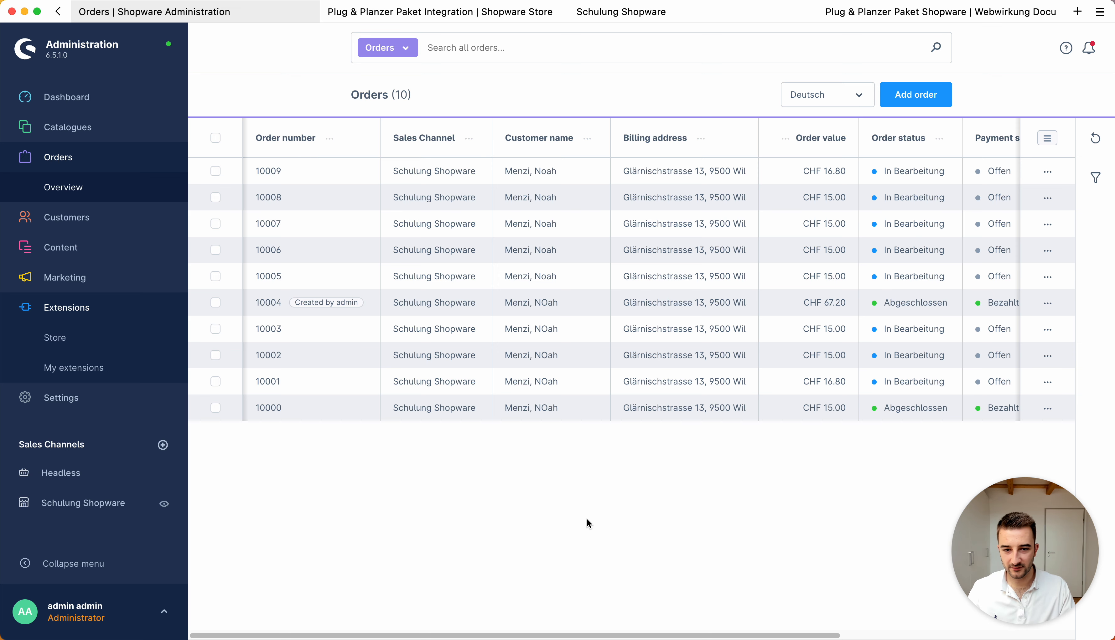
key(super+r)
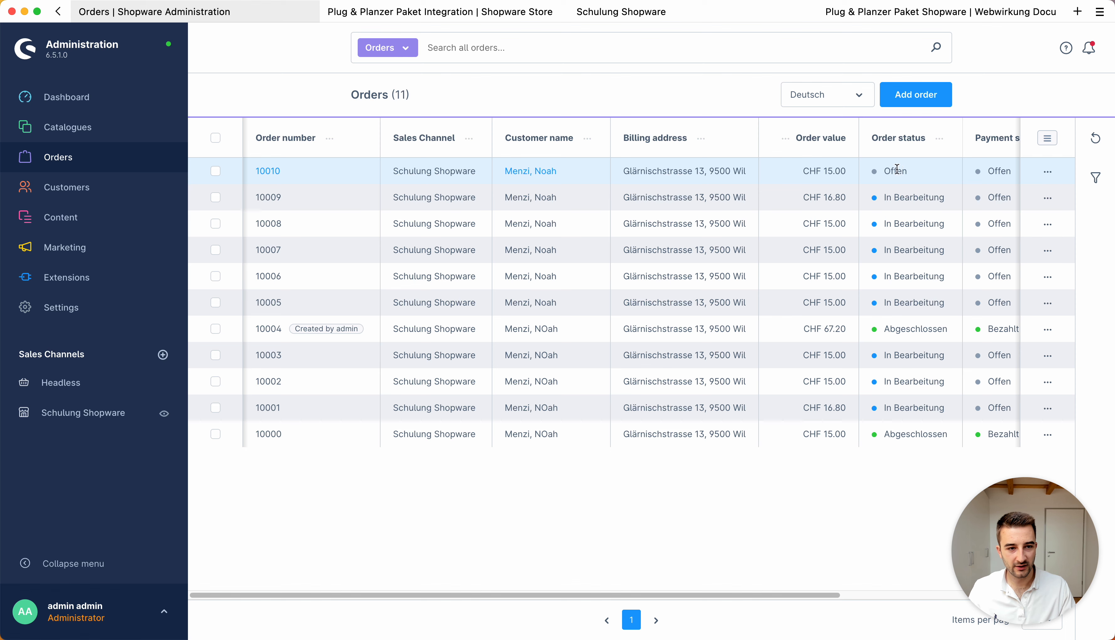
scroll(885, 173, right, 3)
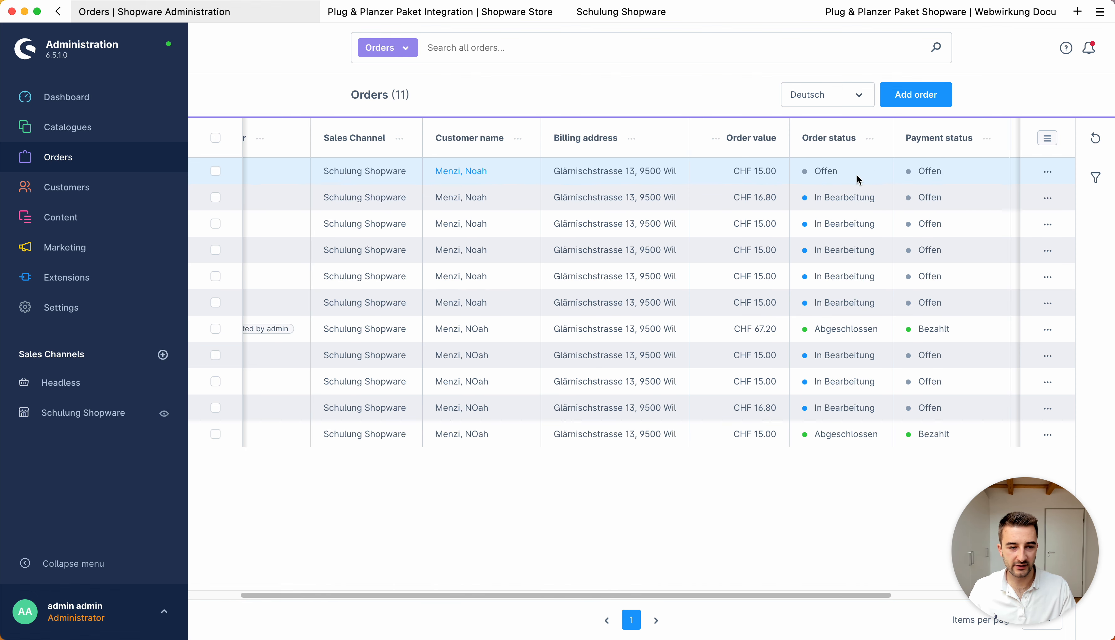
scroll(808, 171, right, 3)
scroll(808, 171, left, 4)
scroll(808, 171, right, 3)
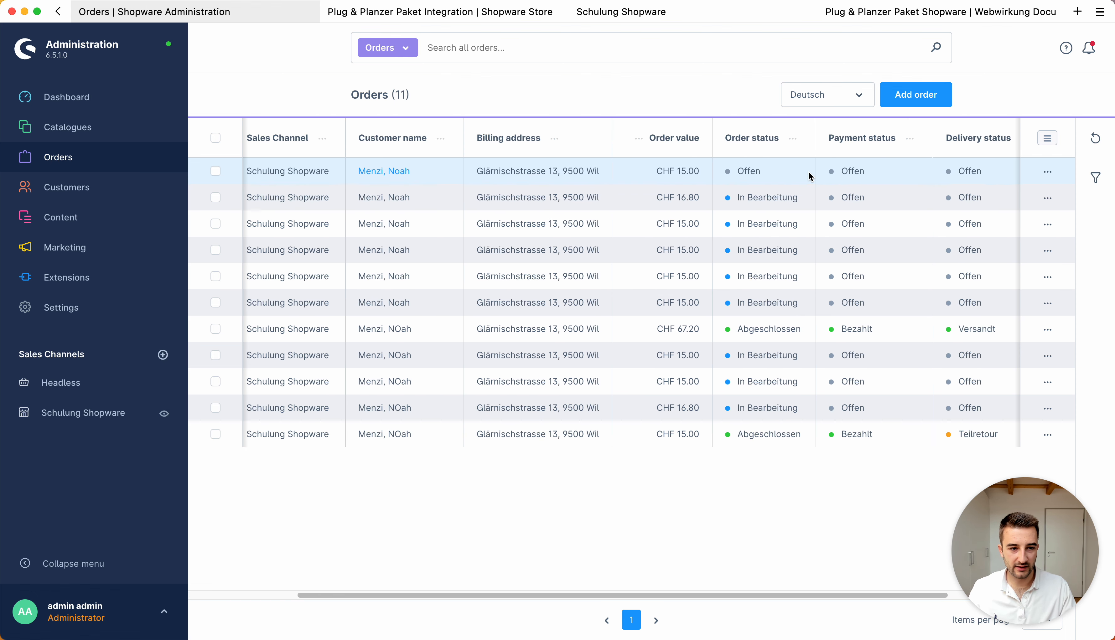
scroll(808, 171, left, 4)
Step: Open the newest order and update its order status to In Bearbeitung with the customer email option switched off
click(280, 172)
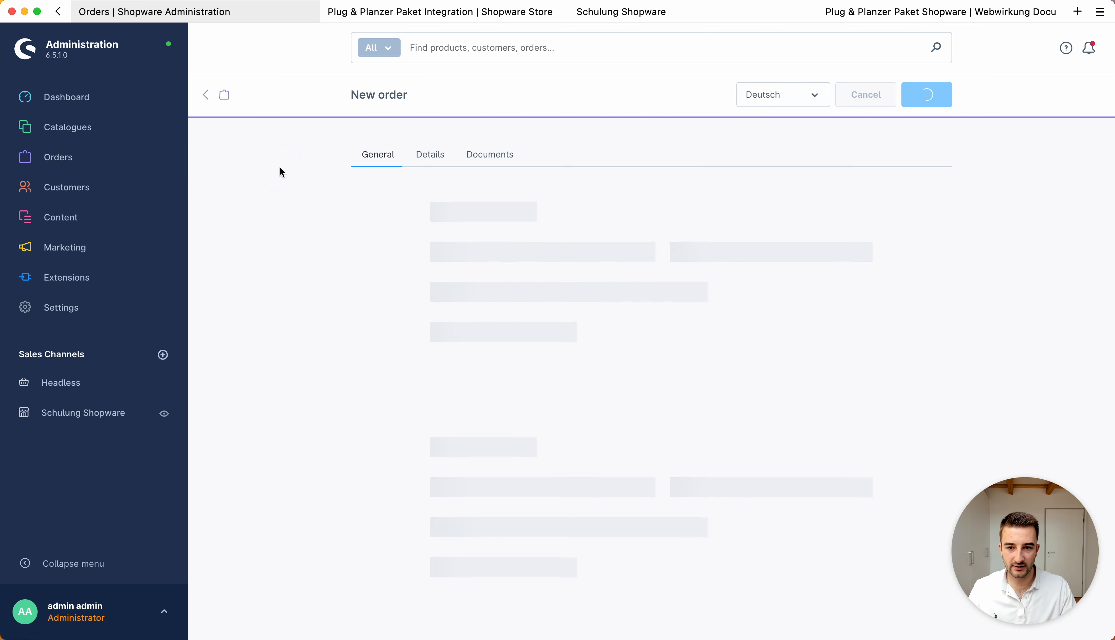
click(836, 327)
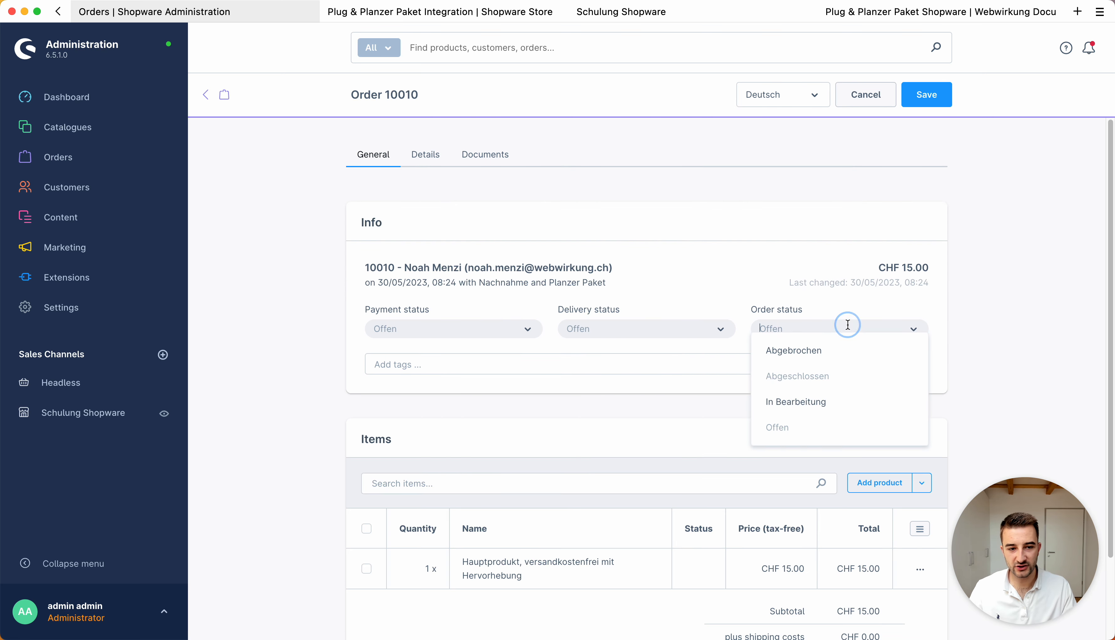
click(850, 405)
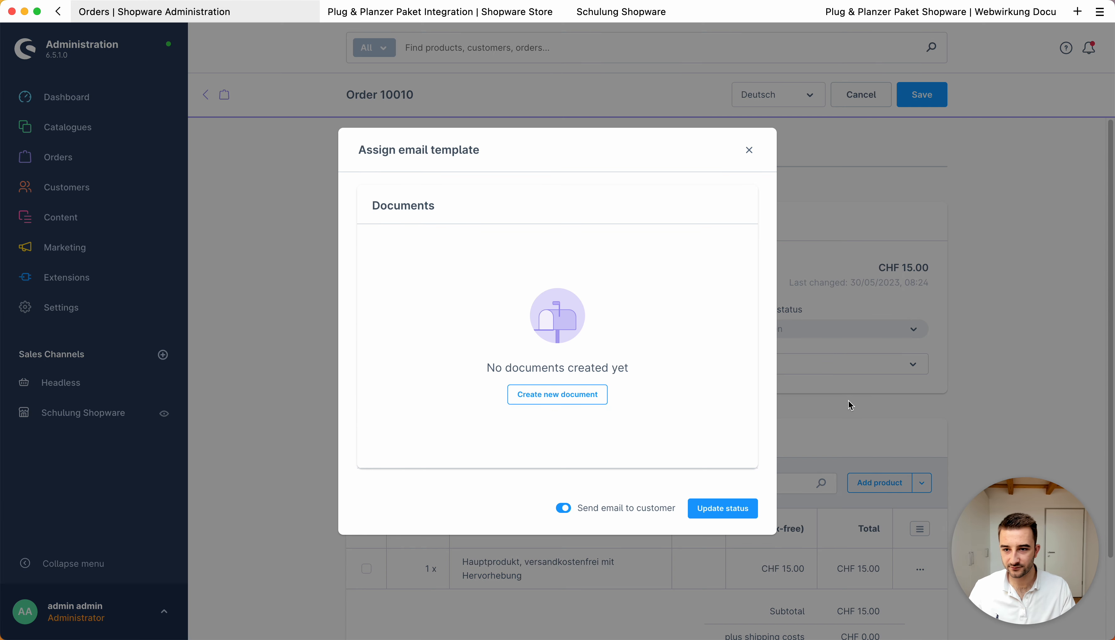
click(596, 509)
click(753, 516)
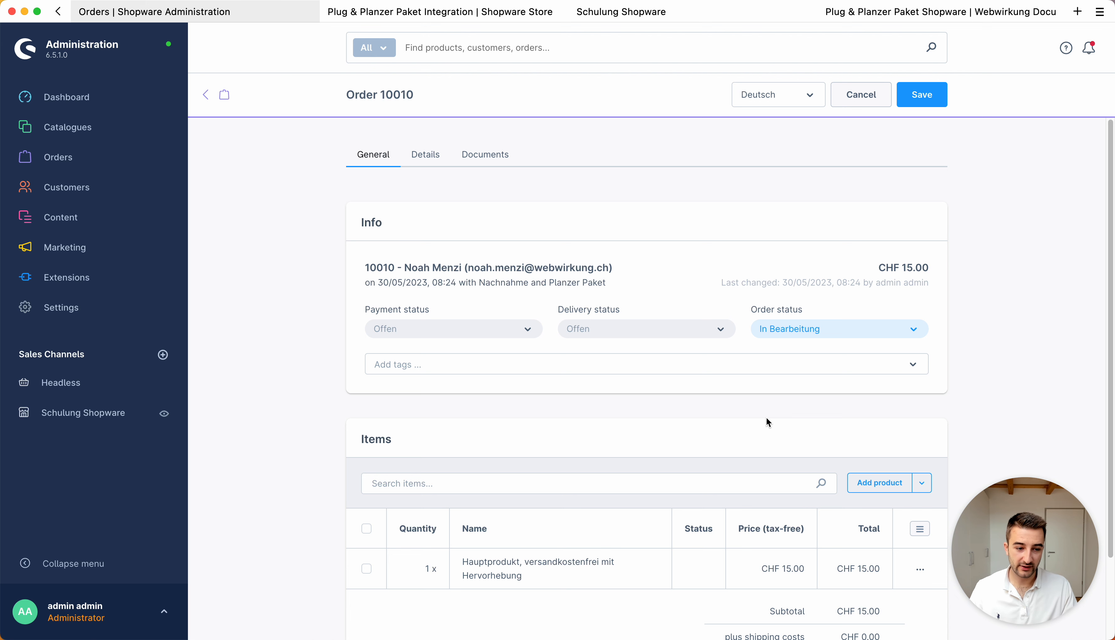
scroll(768, 423, down, 3)
scroll(768, 423, up, 3)
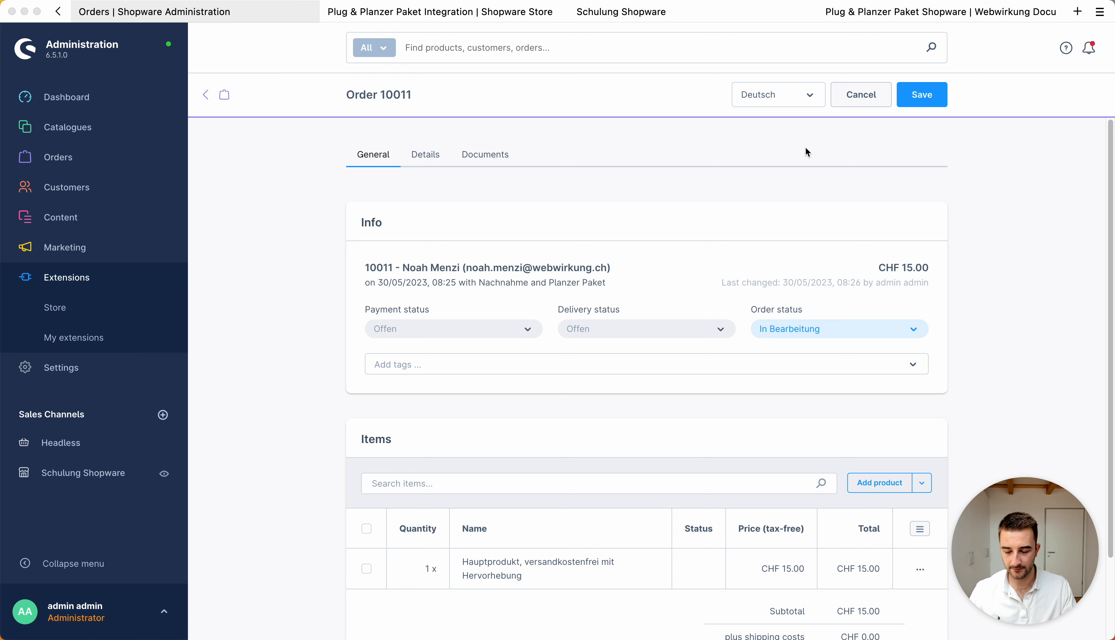
Step: Return to the orders list, open the downloaded delivery note PDF in the PDF viewer, and inspect its parcel number and QR code
click(206, 96)
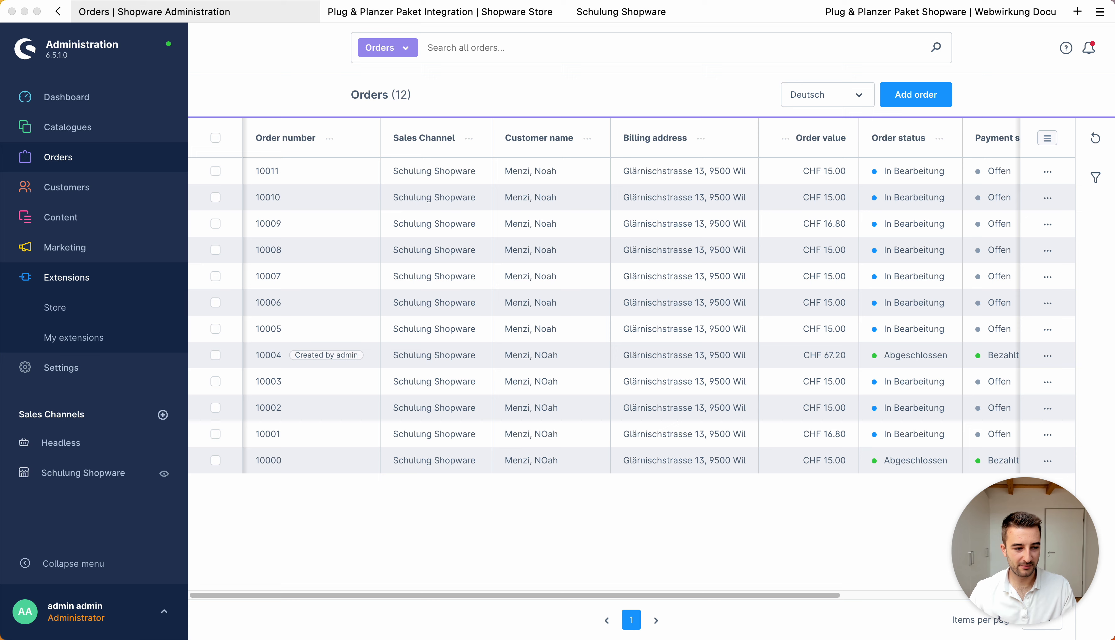
click(948, 638)
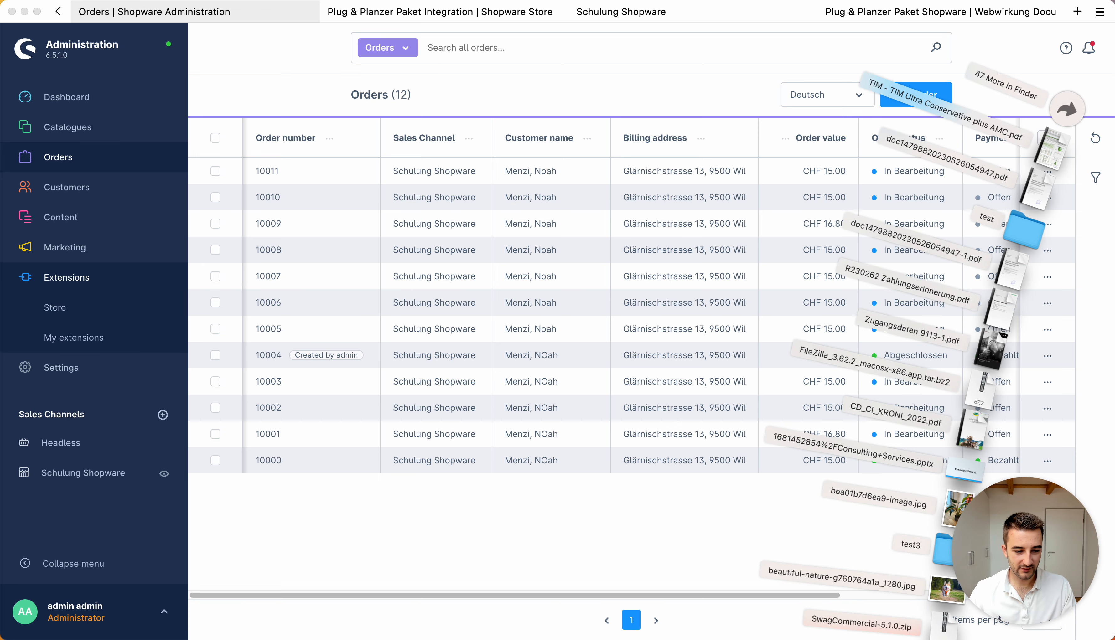
click(947, 620)
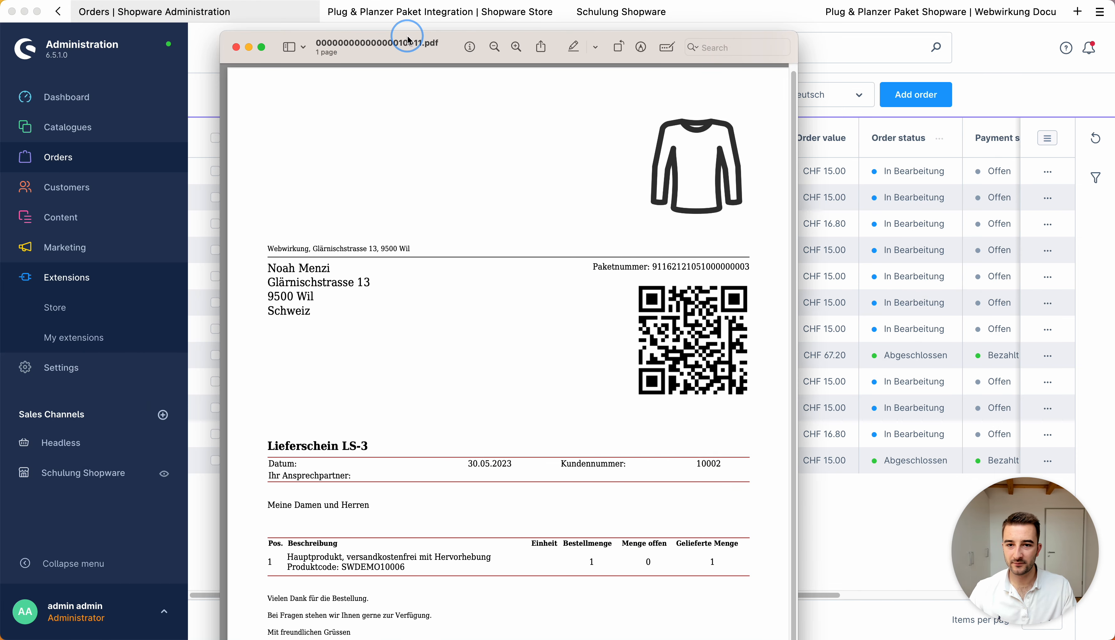
drag(236, 59, 505, 51)
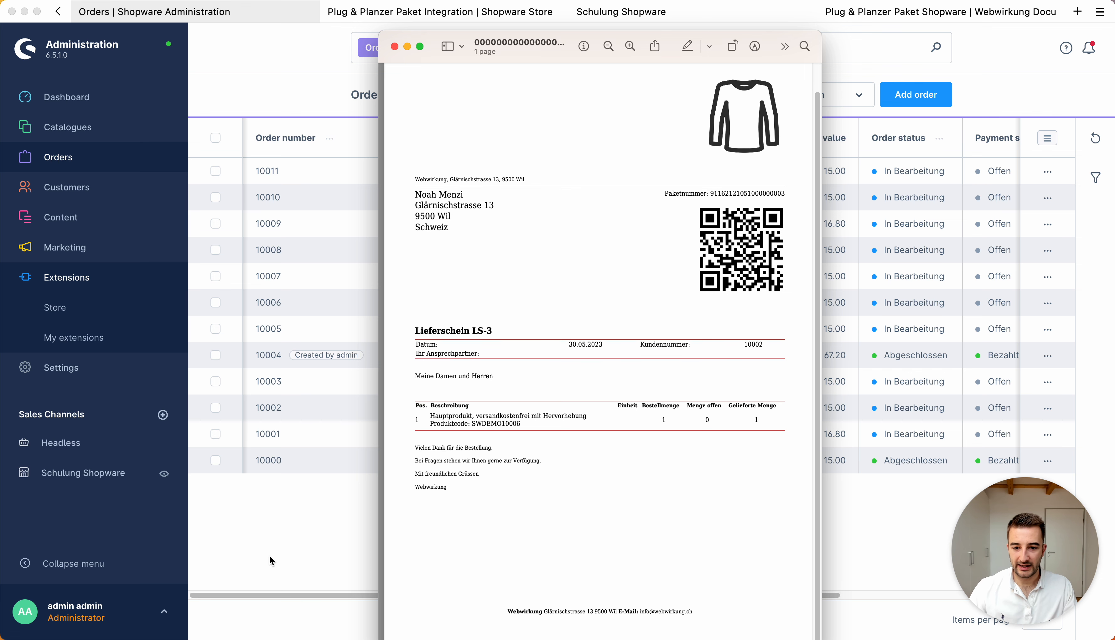
Step: Switch from the PDF to the Planzer client portal and open My Orders
click(313, 550)
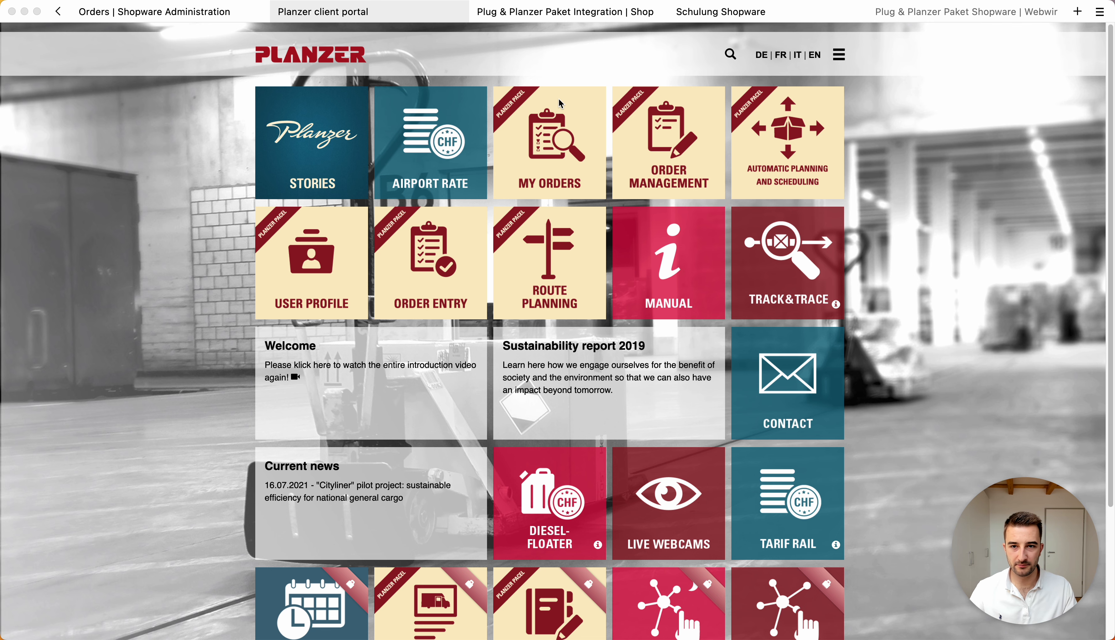
click(547, 115)
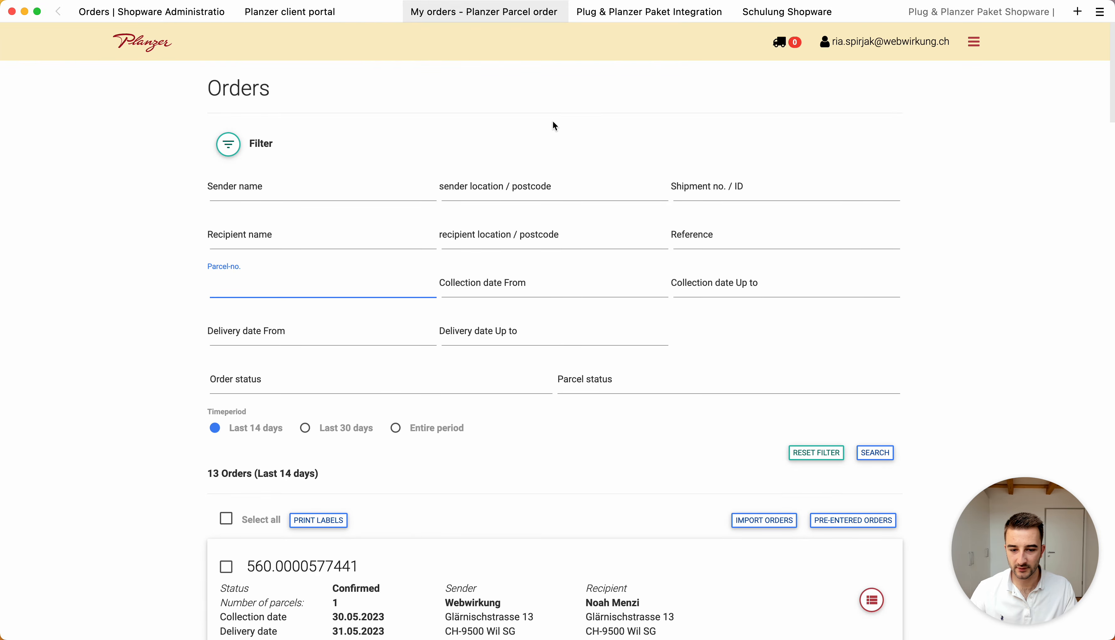
Step: Check the entry date and time of the newest order in the Planzer portal and return to the Shopware orders list
scroll(556, 127, down, 1)
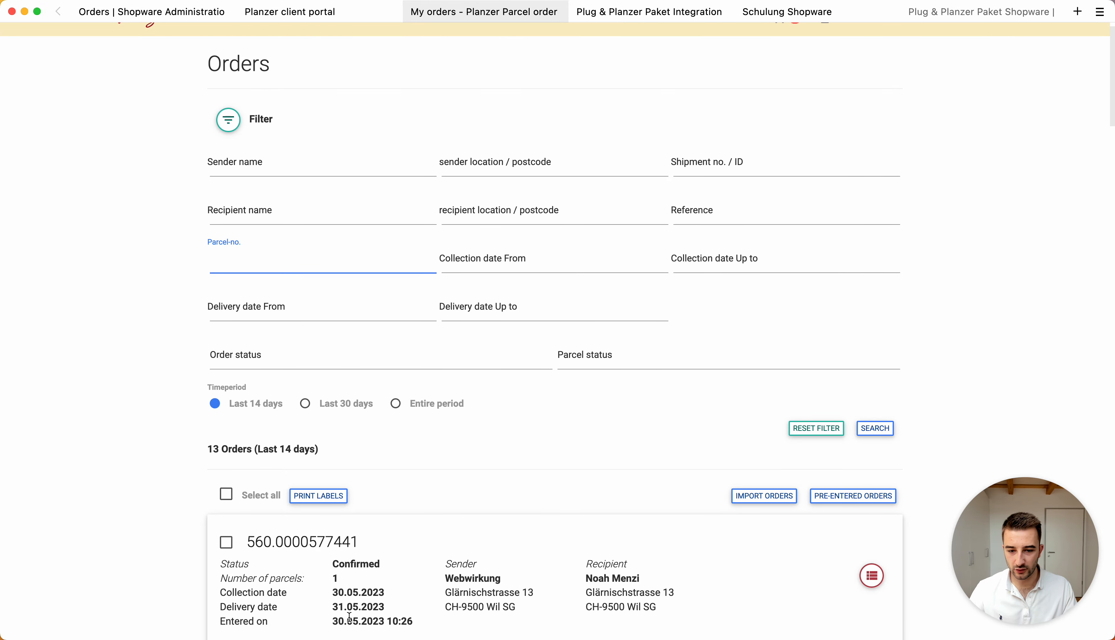
drag(414, 621, 379, 622)
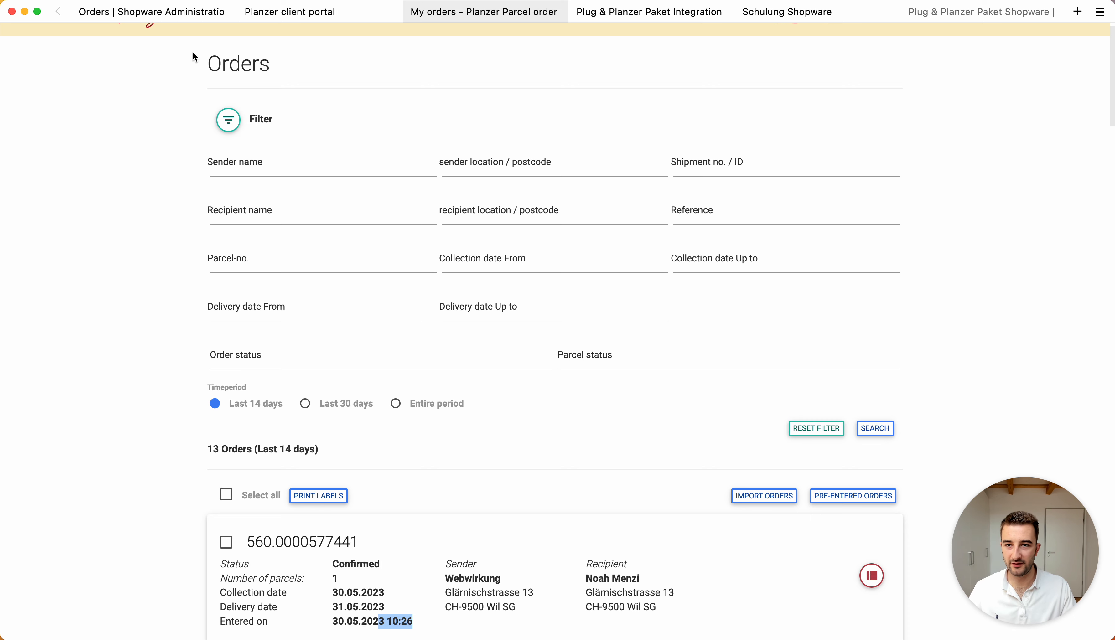
click(191, 18)
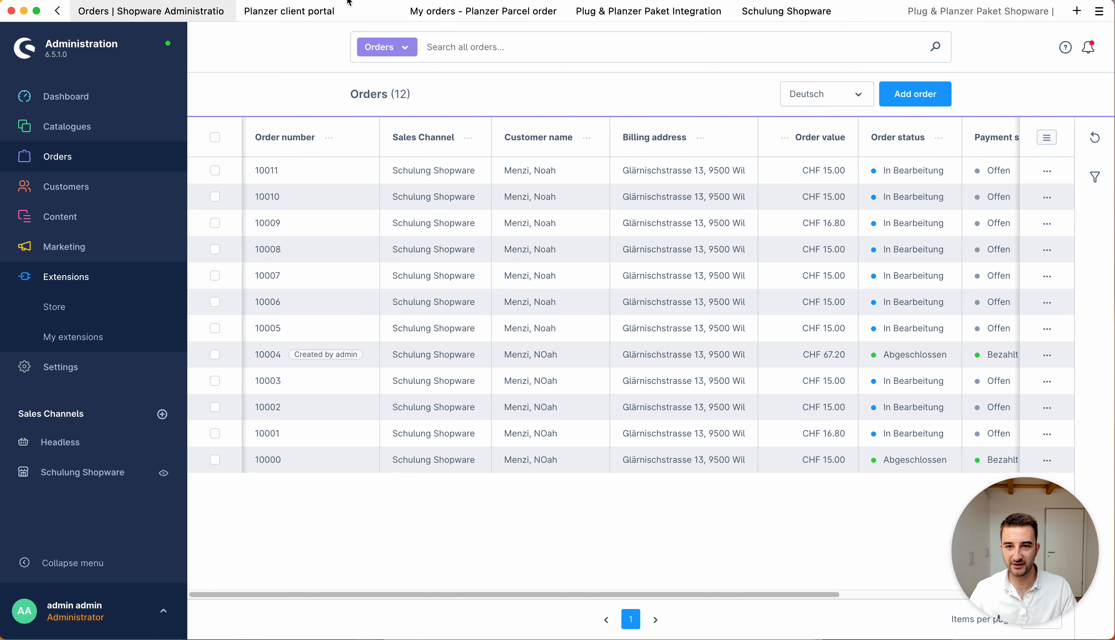
Step: Review the open shop, Planzer and Shopware pages, ending on the Plug & Planzer Paket Integration store page with its configuration guide link
click(655, 11)
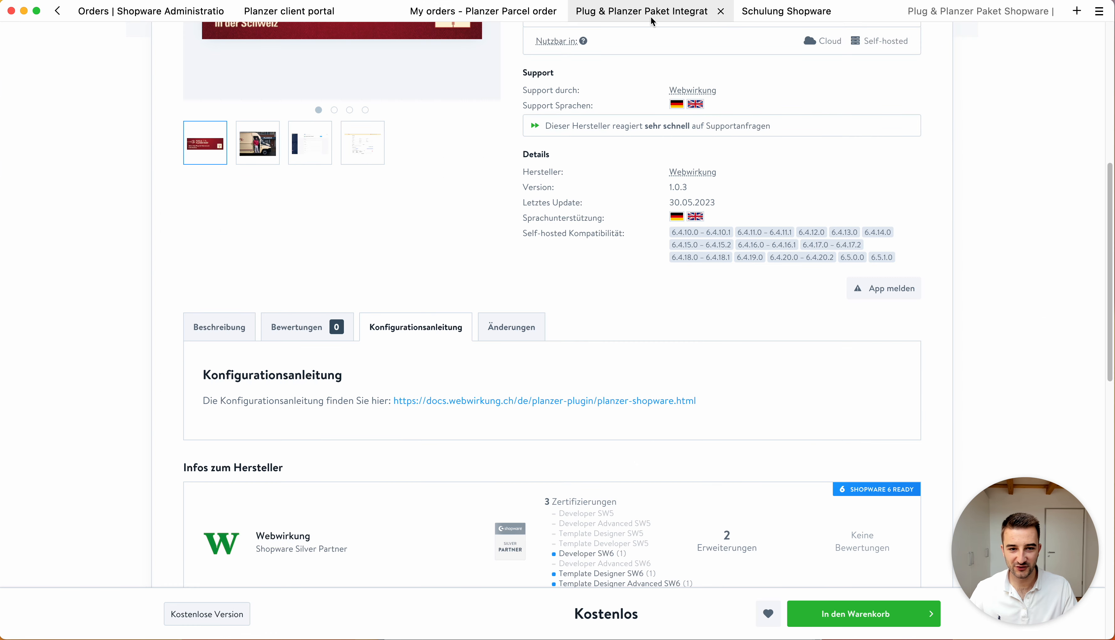
click(787, 11)
click(502, 10)
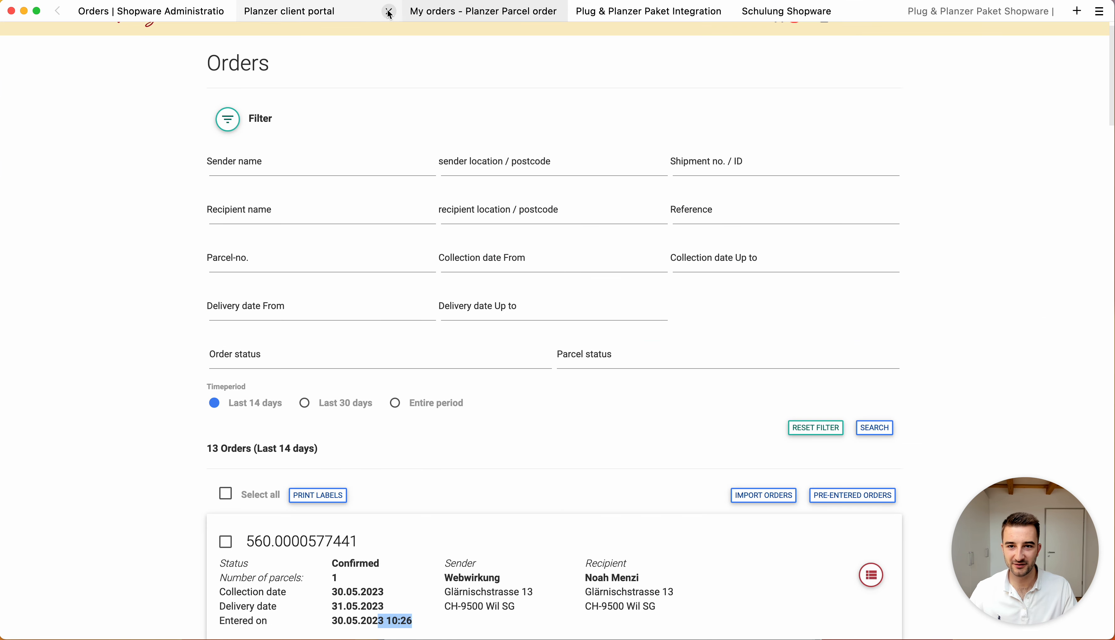
click(354, 11)
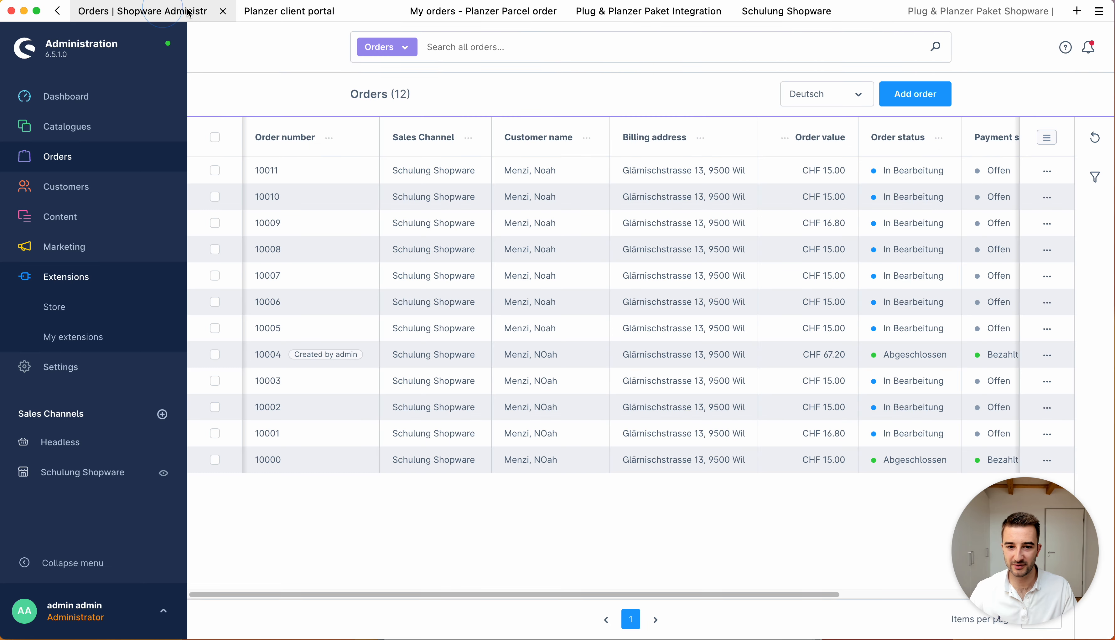
click(462, 13)
click(642, 14)
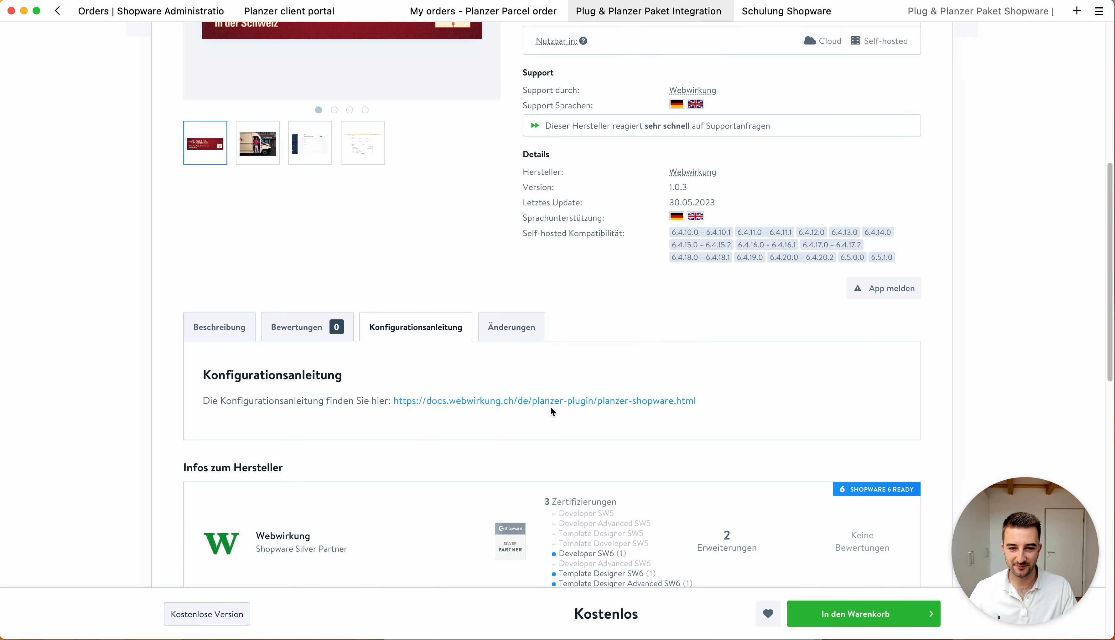